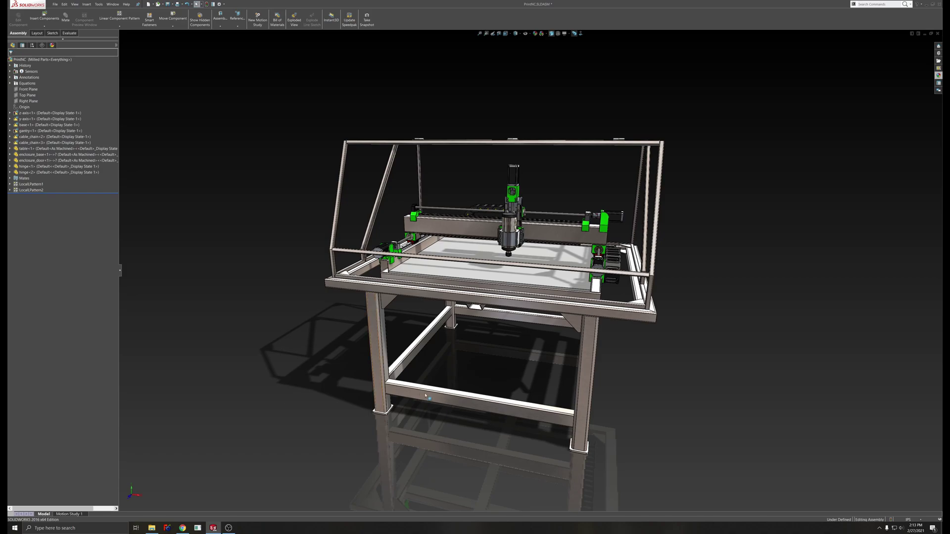
Examine the CNC machine's table from below, highlighting the whole table component and the crossbeam under its top
middle_drag(581, 182, 571, 225)
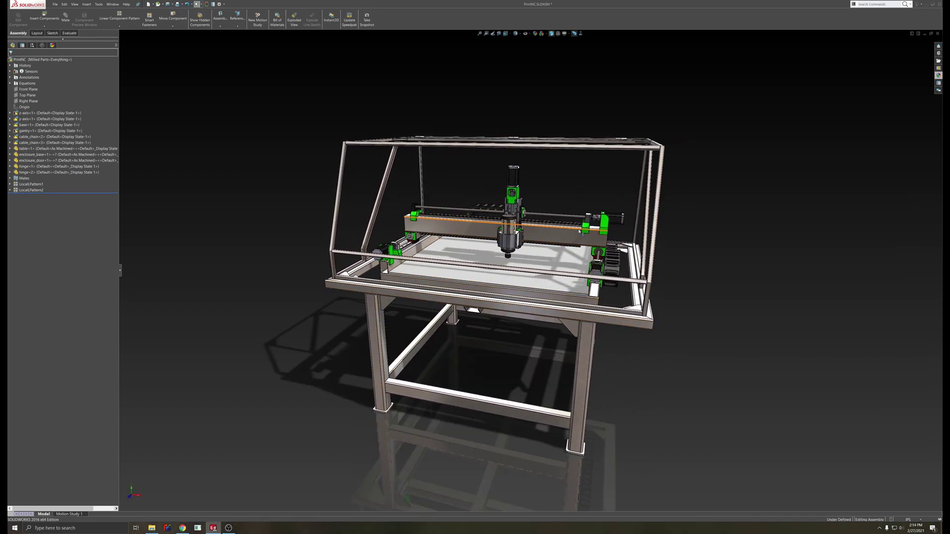
middle_drag(569, 193, 502, 207)
middle_drag(580, 213, 555, 201)
middle_drag(532, 335, 542, 296)
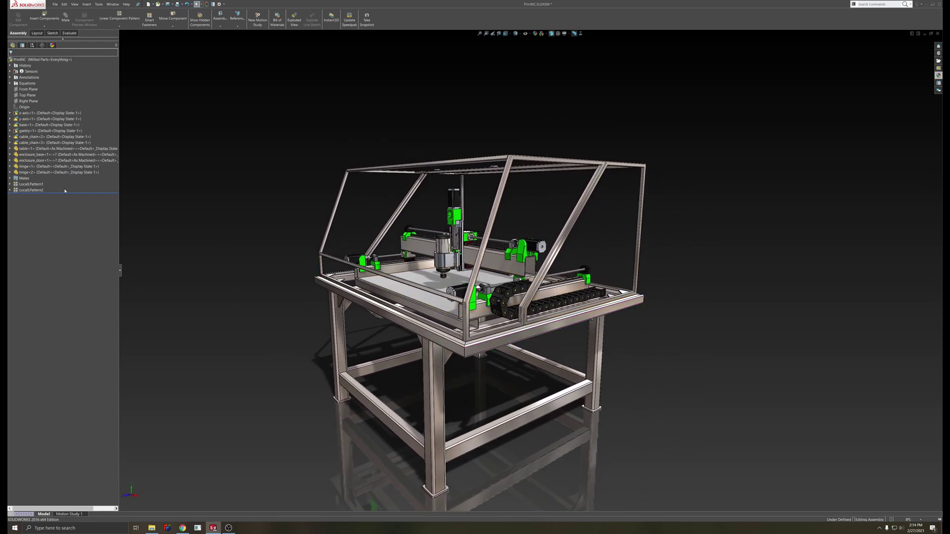
click(23, 149)
middle_drag(254, 298, 352, 284)
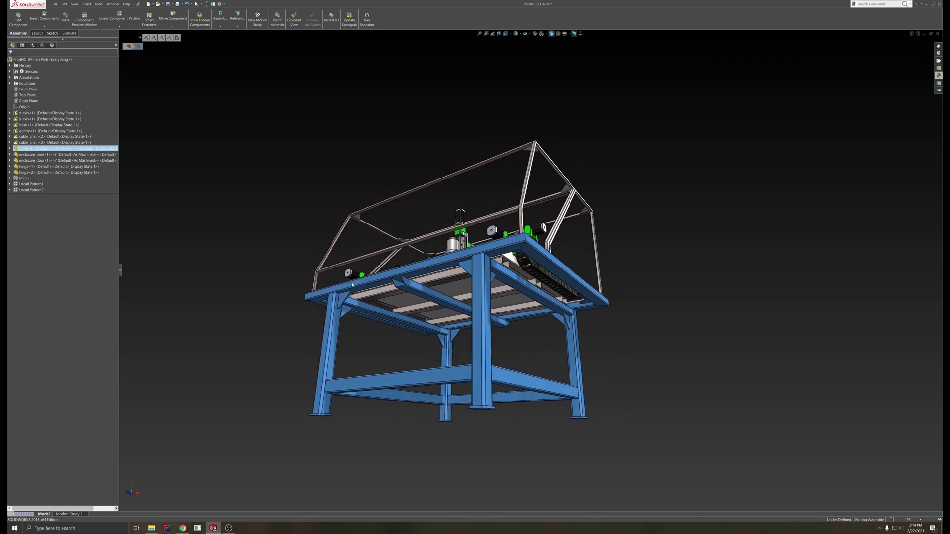
click(390, 339)
click(420, 292)
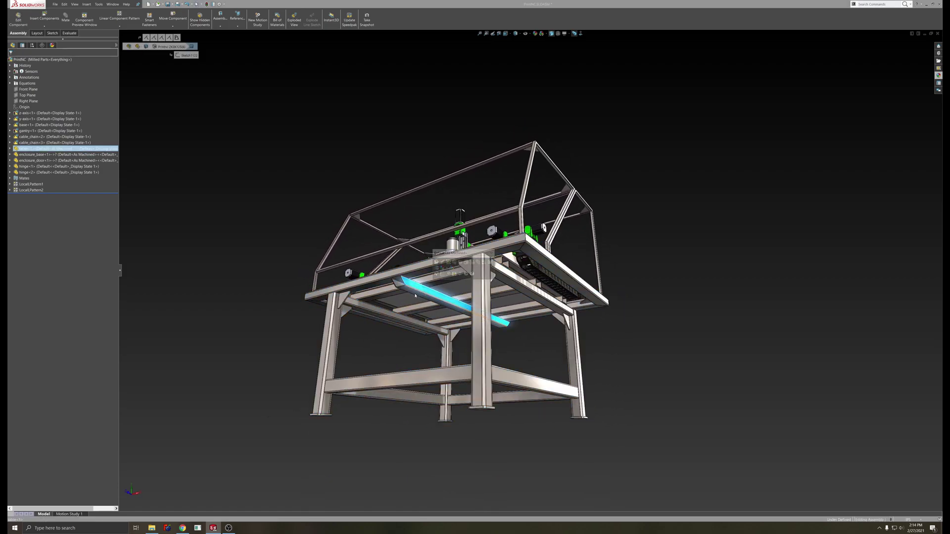
middle_drag(286, 290, 330, 318)
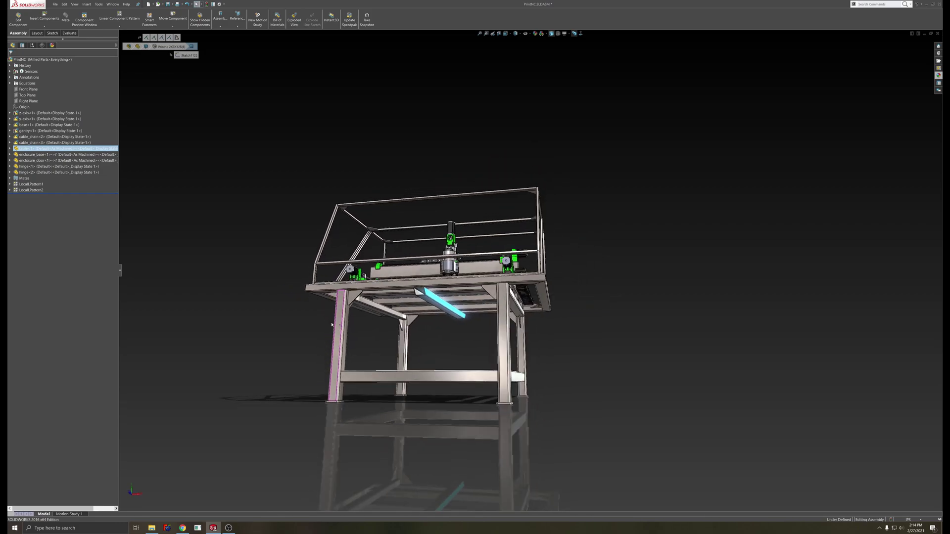
Examine the enclosed CNC machine and its table from the front, the side, underneath and above
scroll(424, 326, down, 3)
mouse_move(435, 359)
middle_down()
mouse_move(426, 326)
mouse_move(422, 367)
middle_up()
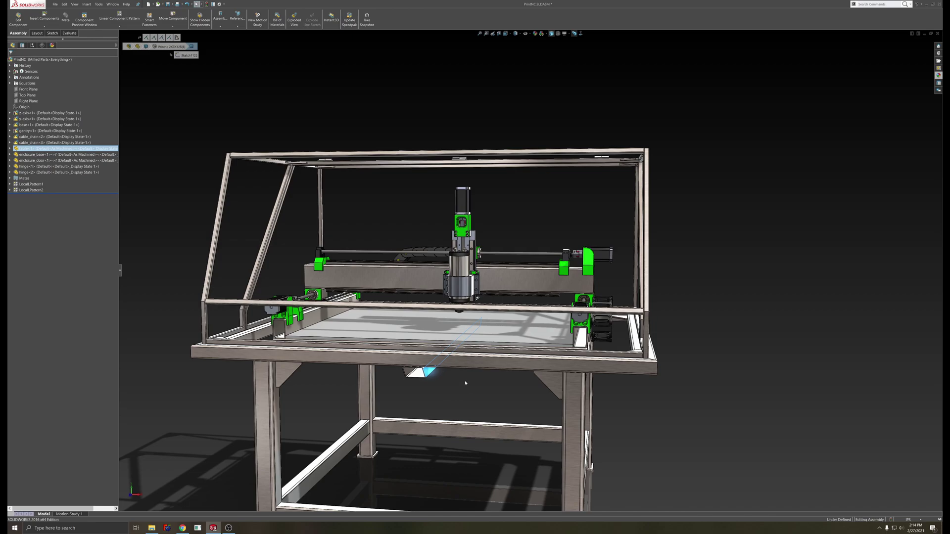
middle_drag(659, 269, 548, 307)
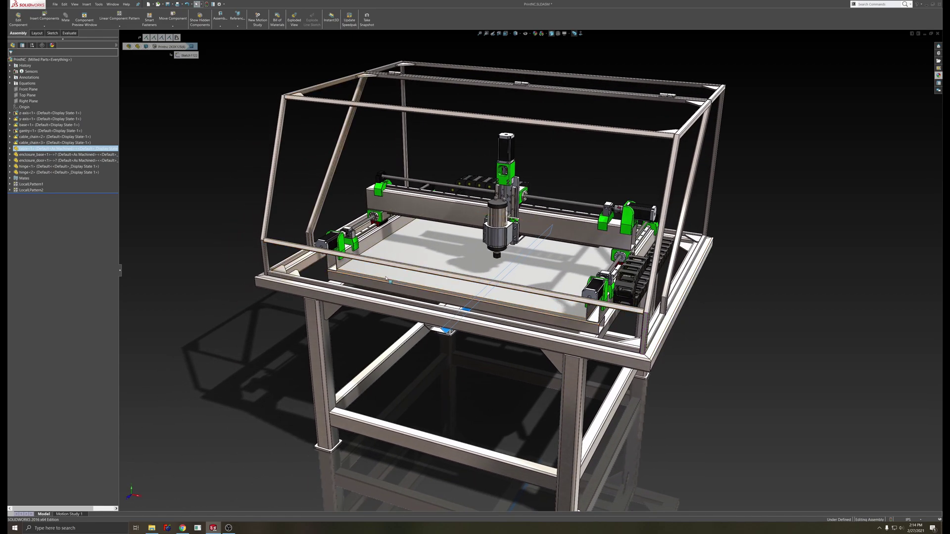
middle_drag(725, 348, 585, 288)
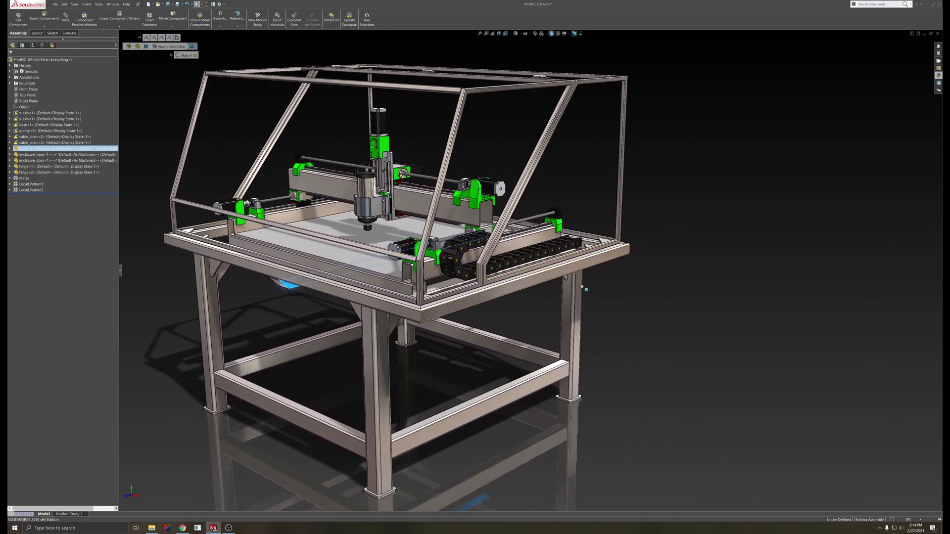
click(632, 297)
middle_drag(604, 257, 631, 302)
scroll(631, 302, down, 6)
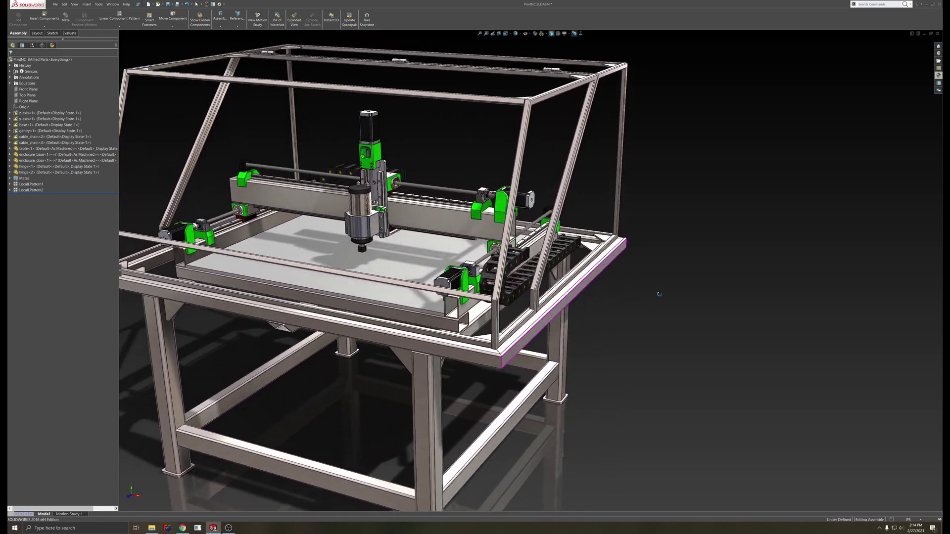
middle_drag(458, 344, 448, 314)
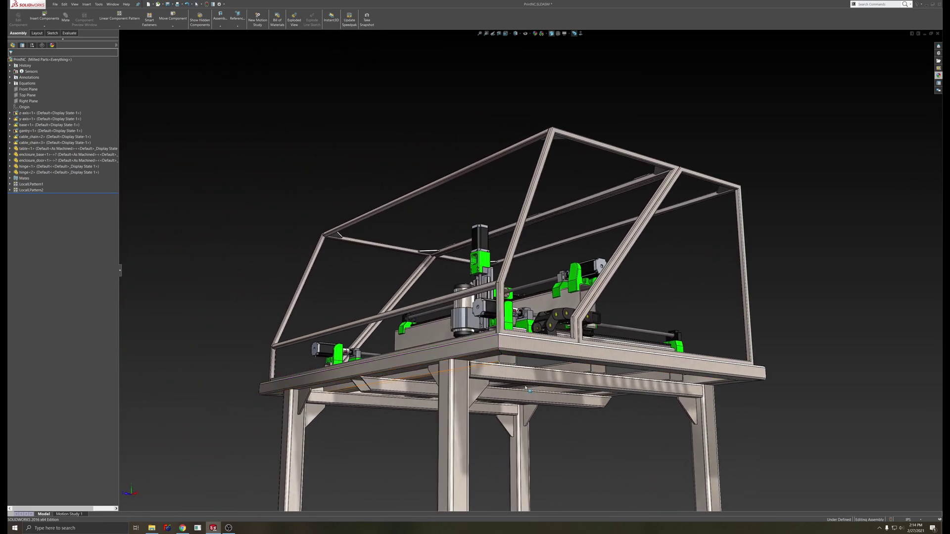
middle_drag(601, 422, 659, 492)
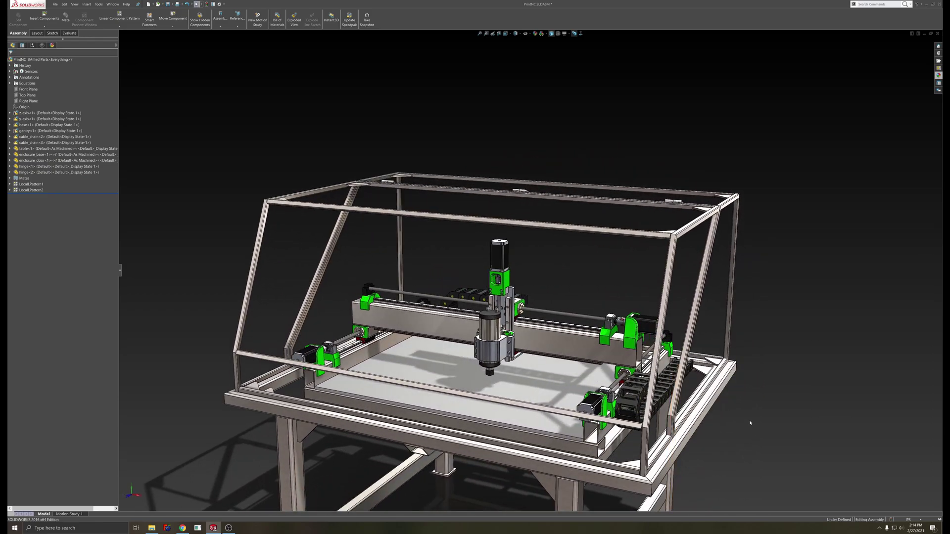
middle_drag(750, 423, 727, 250)
middle_drag(707, 306, 356, 213)
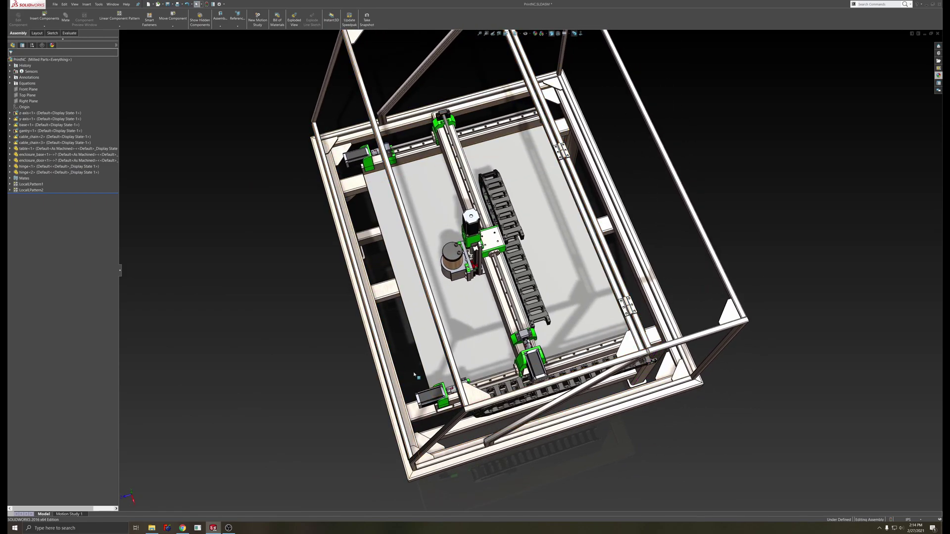
middle_drag(646, 470, 789, 150)
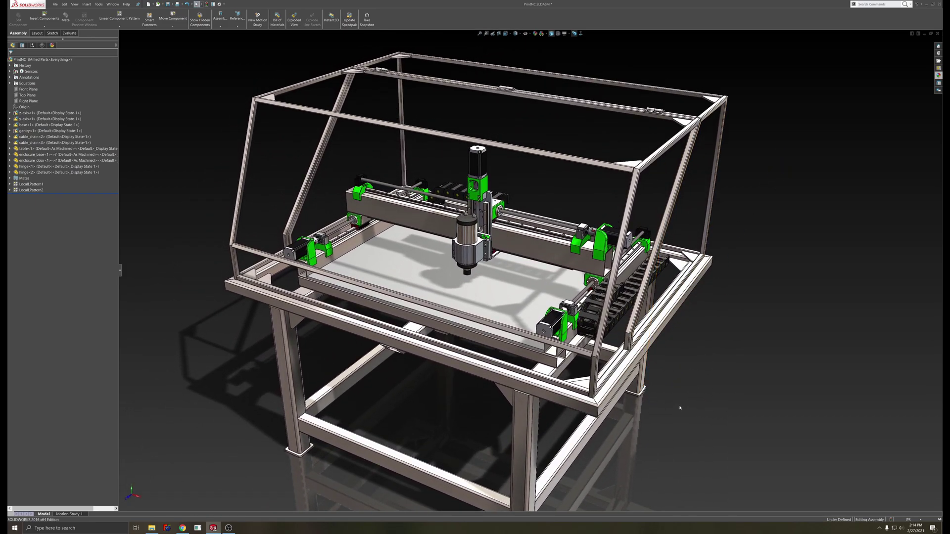
middle_drag(679, 408, 531, 299)
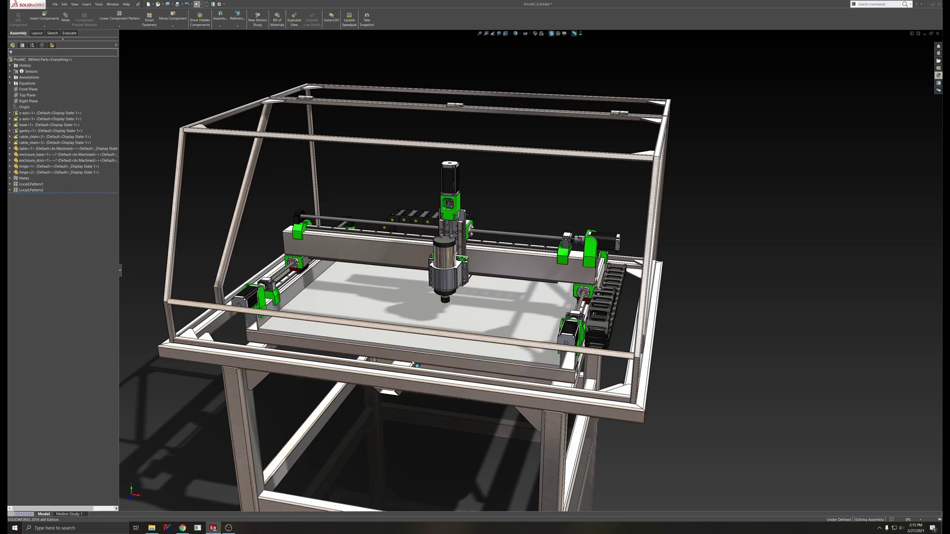
middle_drag(482, 463, 316, 301)
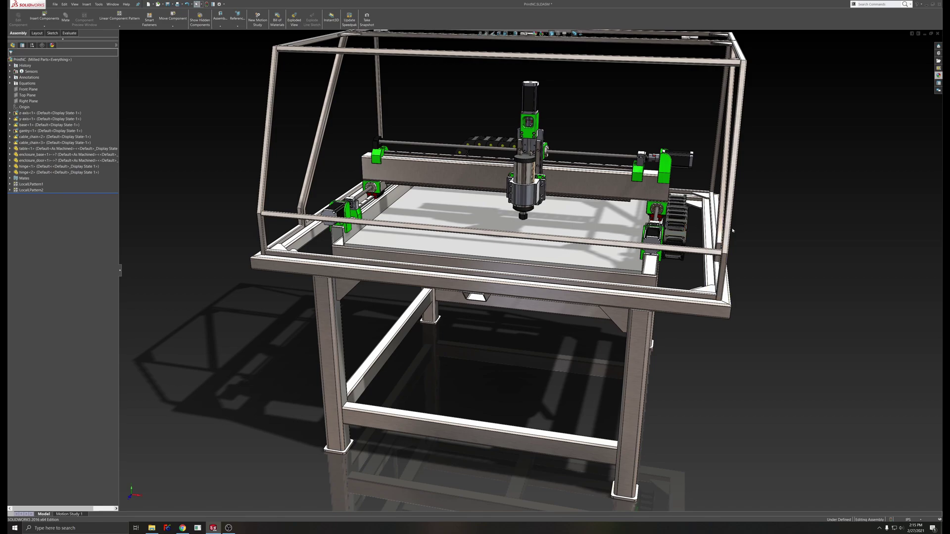
middle_drag(793, 151, 692, 250)
middle_drag(633, 218, 319, 259)
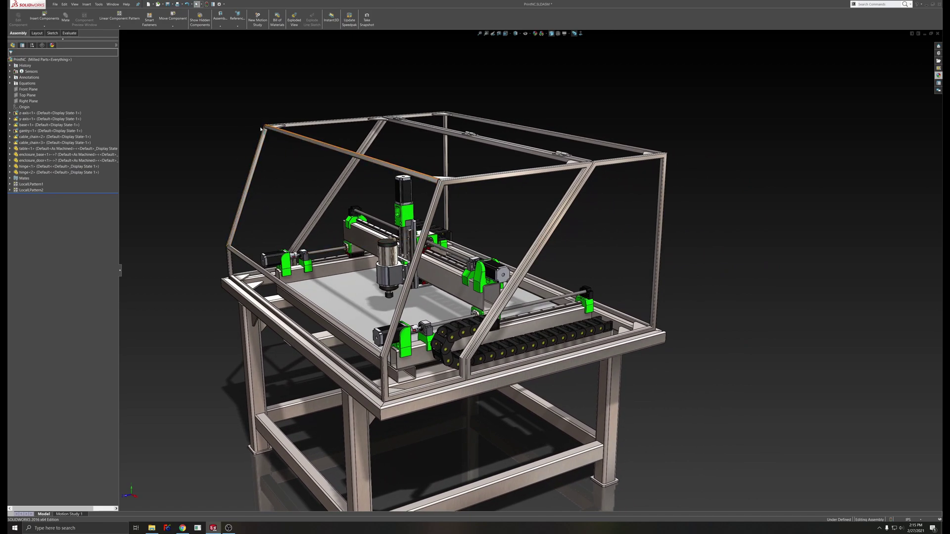
Select the enclosure door component and swing it open upward on its hinges
click(31, 161)
middle_drag(259, 204, 287, 223)
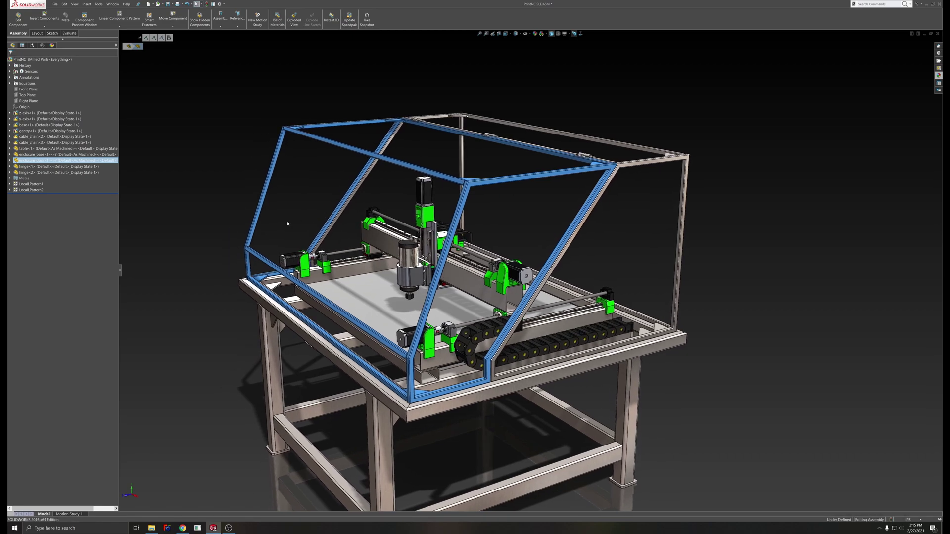
click(374, 369)
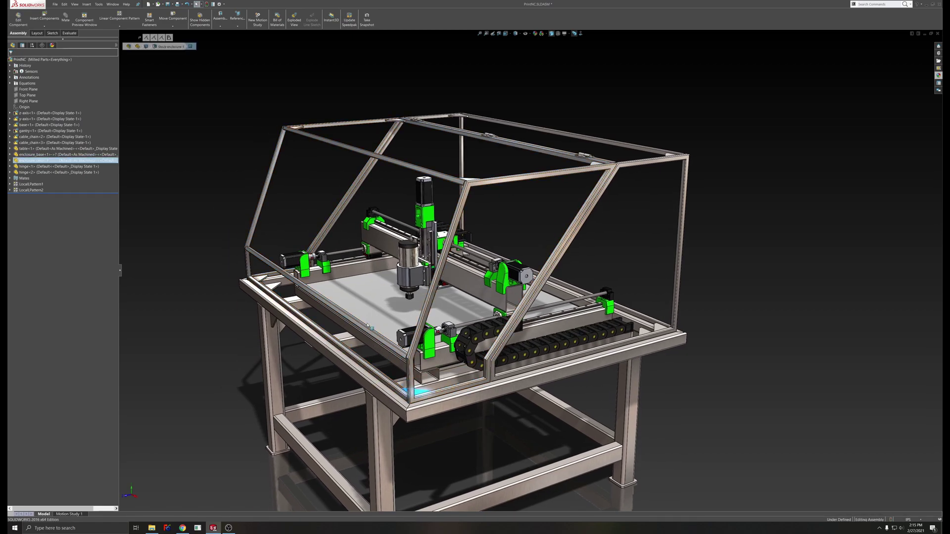
drag(415, 390, 490, 17)
middle_drag(367, 213, 396, 291)
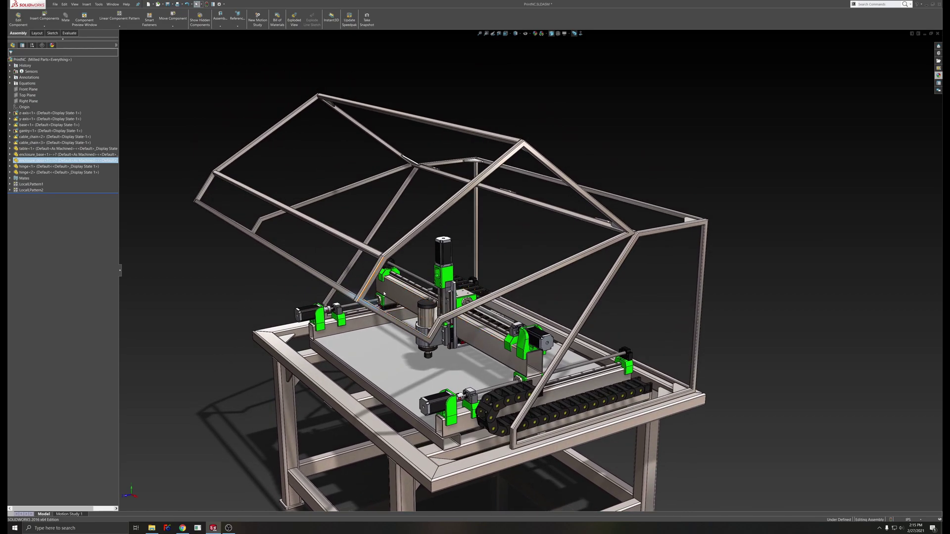
Highlight the members framing the open door's front panel, followed by the side frames of the door and enclosure base
click(303, 108)
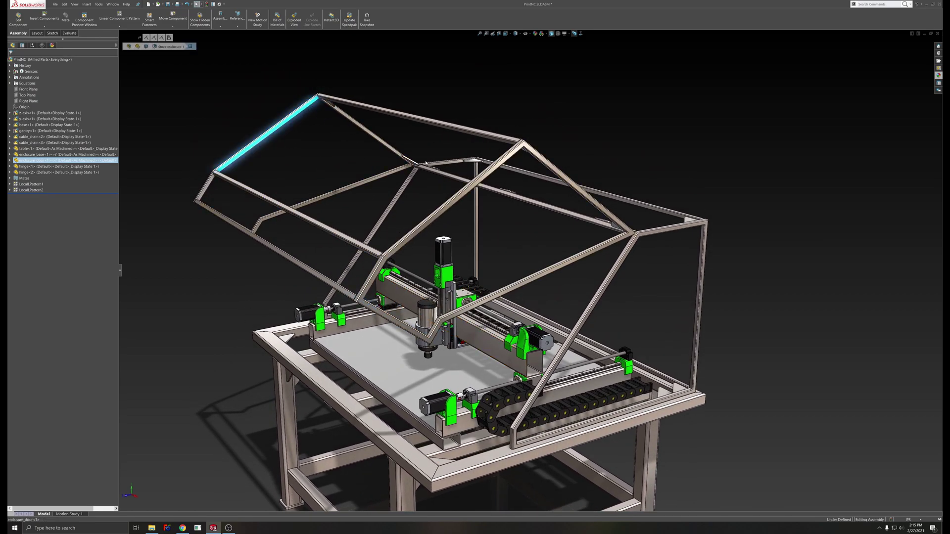
ctrl+click(470, 181)
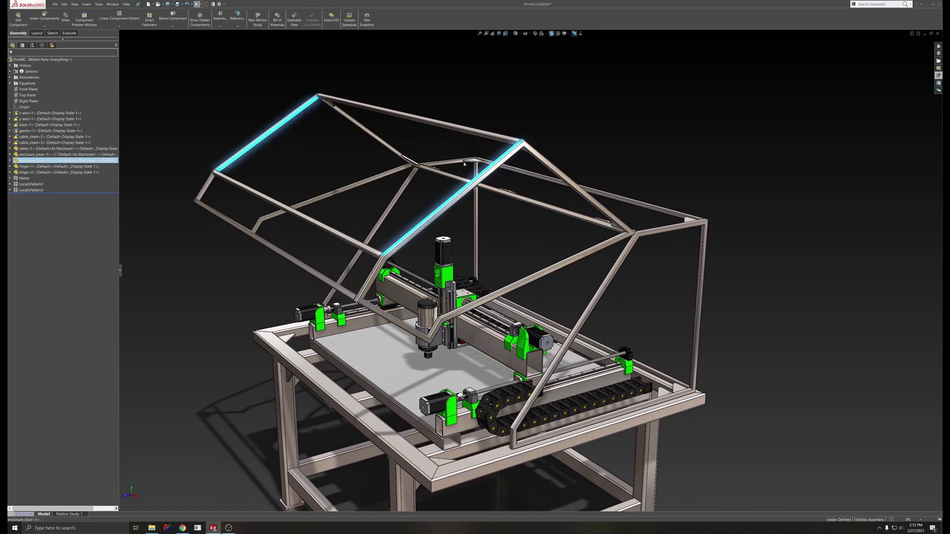
ctrl+click(314, 224)
mouse_move(334, 159)
ctrl+middle_down()
mouse_move(328, 153)
mouse_move(343, 182)
mouse_move(321, 175)
mouse_move(336, 176)
mouse_move(330, 154)
ctrl+middle_up()
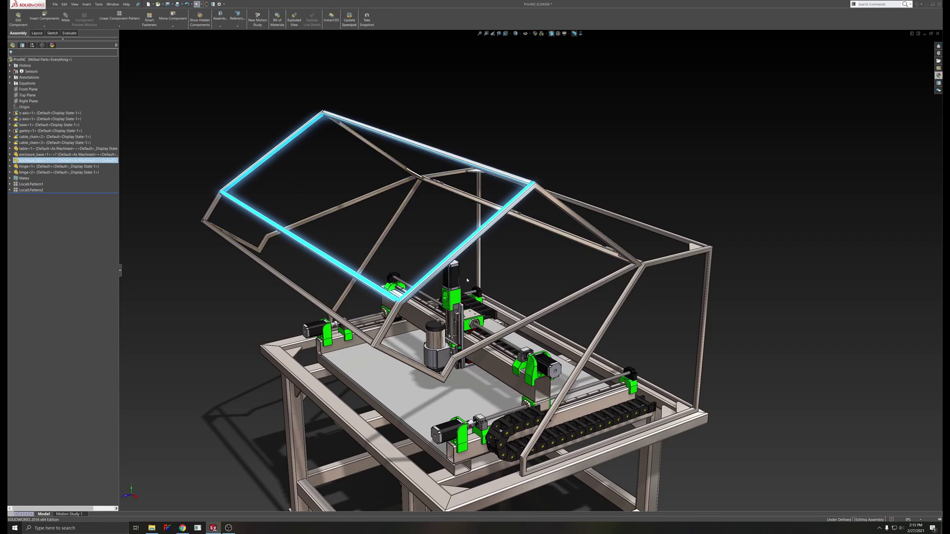
drag(578, 242, 586, 298)
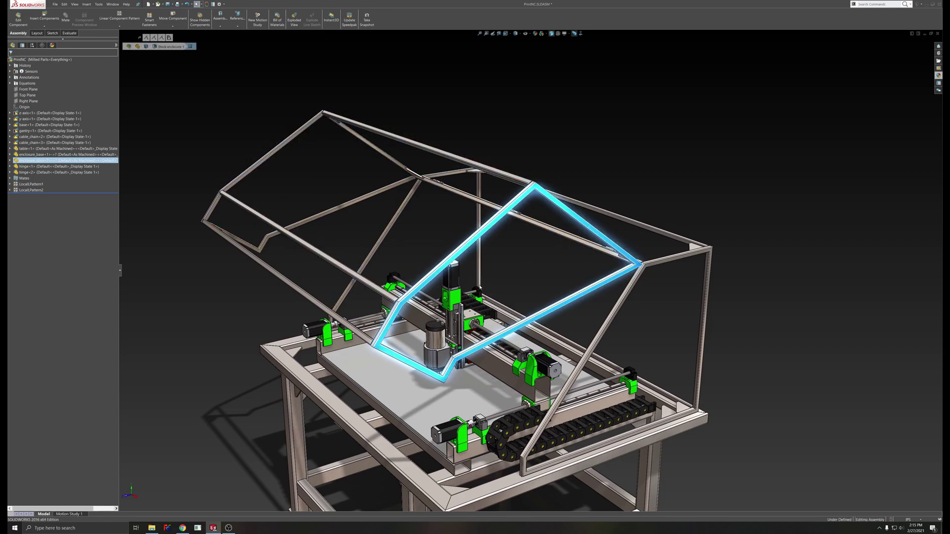
ctrl+click(663, 264)
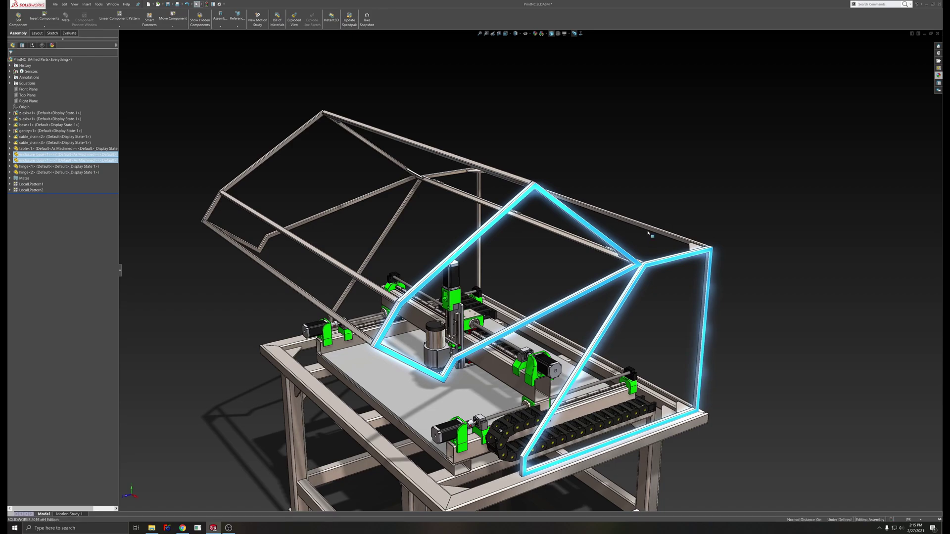
Swing the enclosure door back down to its closed position on the table
middle_drag(495, 276, 480, 75)
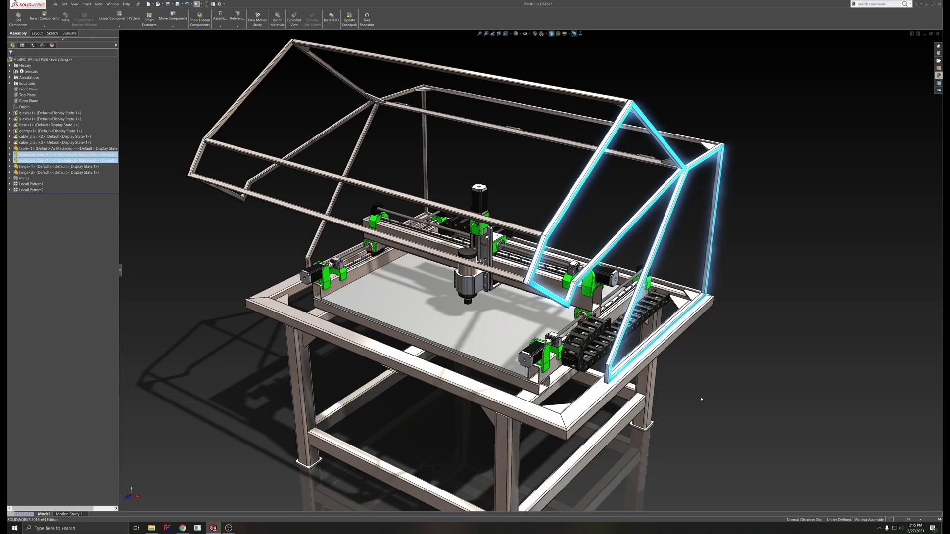
ctrl+middle_drag(701, 399, 452, 170)
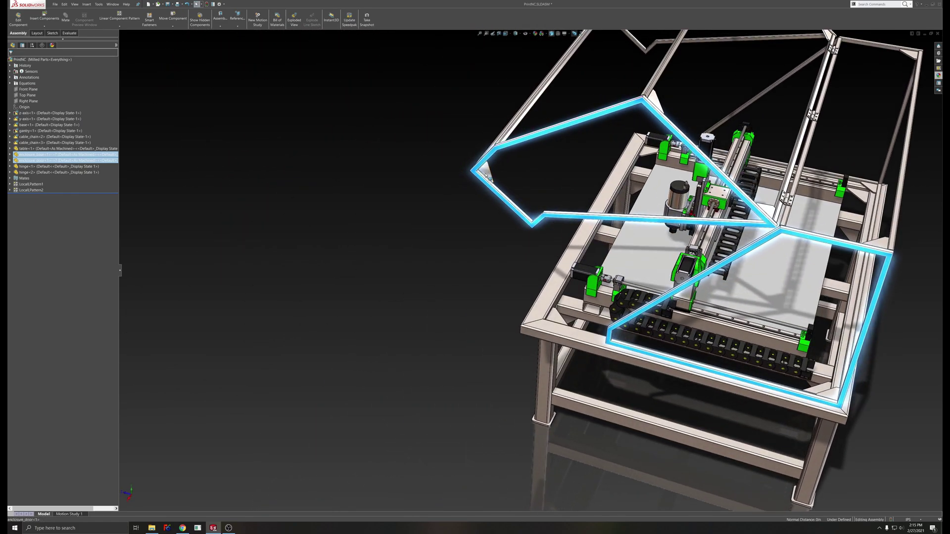
drag(483, 303, 763, 511)
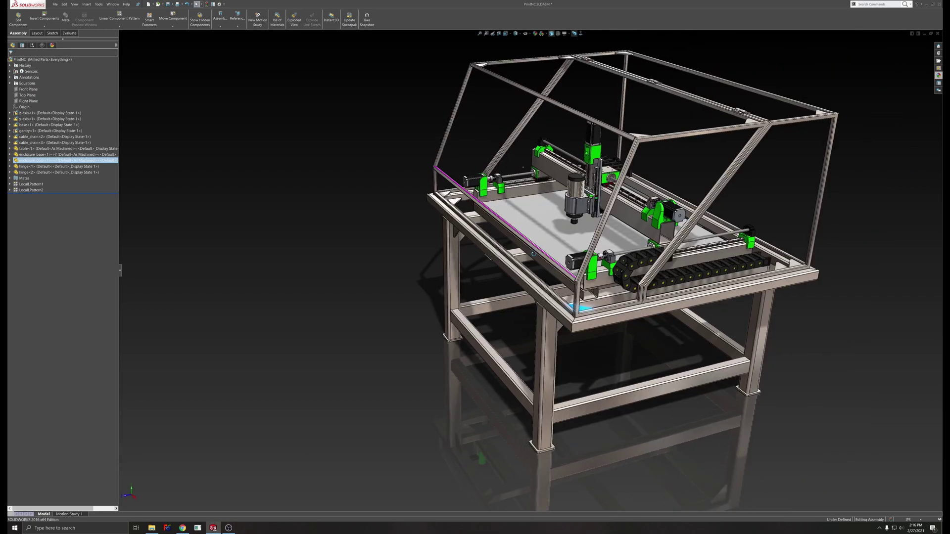
Slide the gantry along its side rails toward the rear of the machine
middle_drag(543, 149, 431, 173)
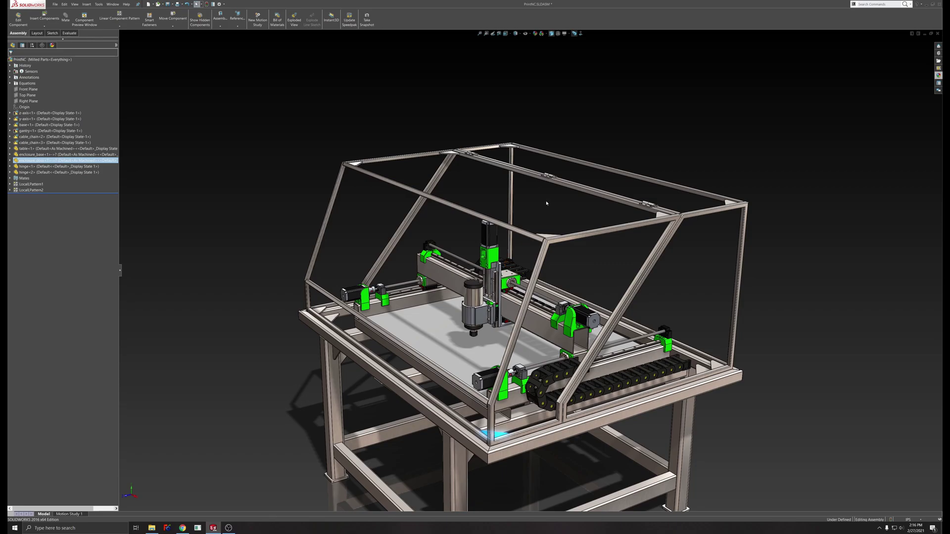
middle_drag(547, 203, 580, 246)
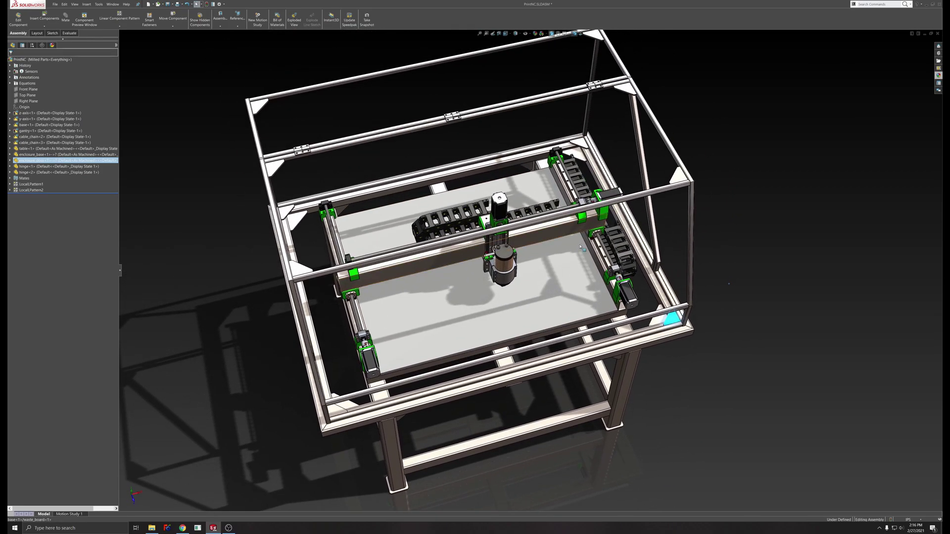
middle_drag(559, 287, 413, 275)
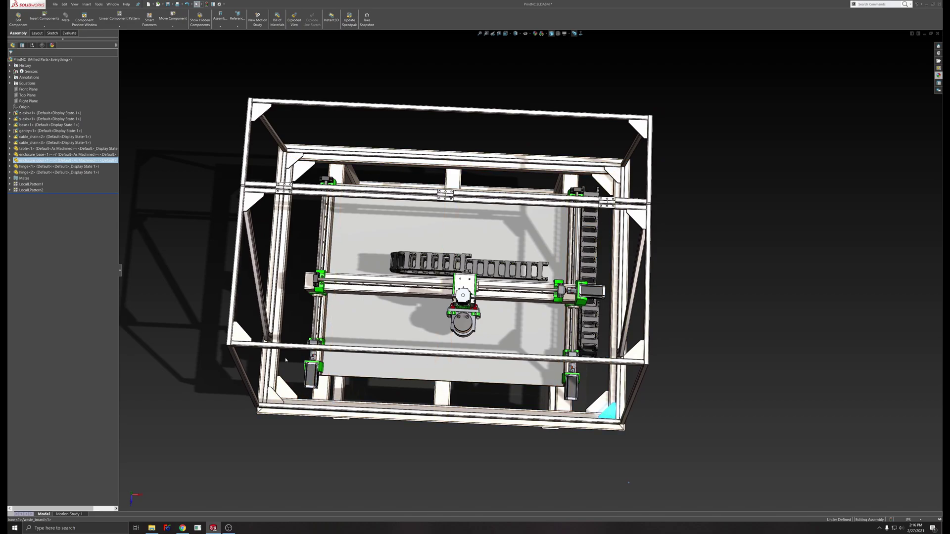
middle_drag(501, 358, 442, 267)
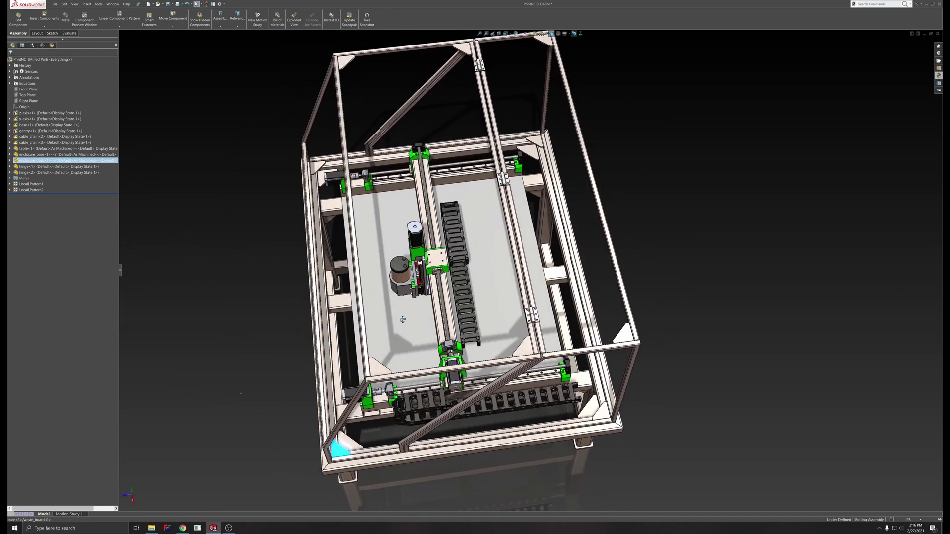
click(440, 265)
drag(440, 266, 393, 333)
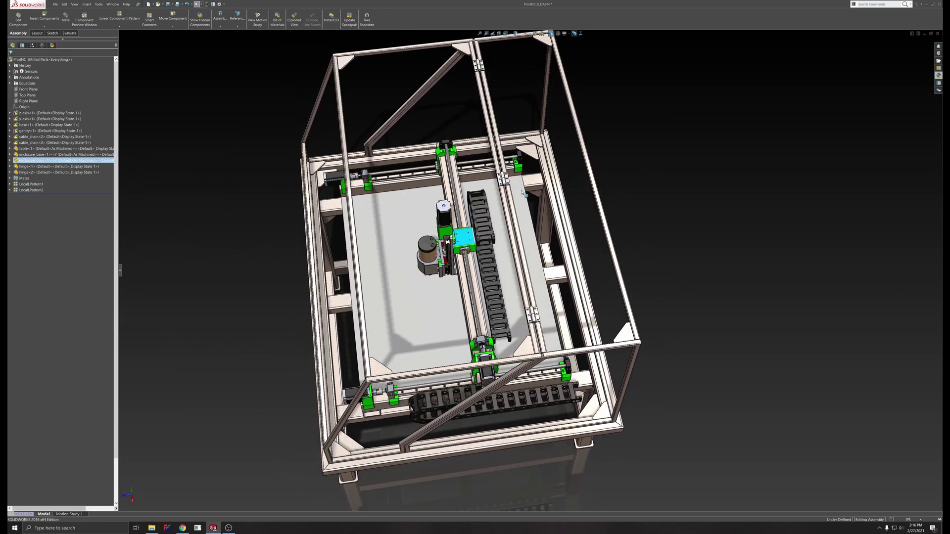
Examine the machine from the front corner, including the table's legs and lower frame
middle_drag(423, 355, 491, 272)
scroll(492, 272, down, 3)
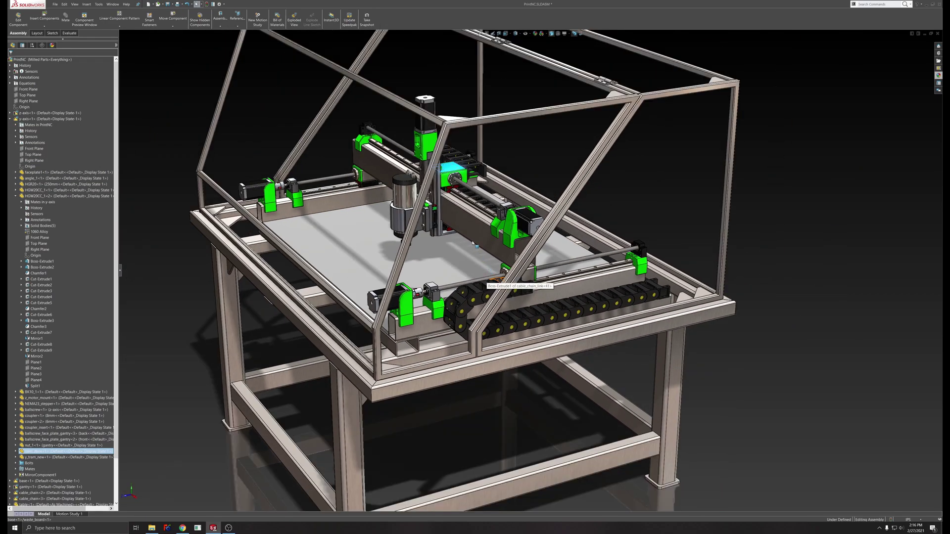
middle_drag(482, 188, 616, 286)
mouse_move(475, 240)
middle_down()
mouse_move(496, 147)
mouse_move(469, 244)
mouse_move(485, 293)
middle_up()
middle_drag(503, 238, 492, 293)
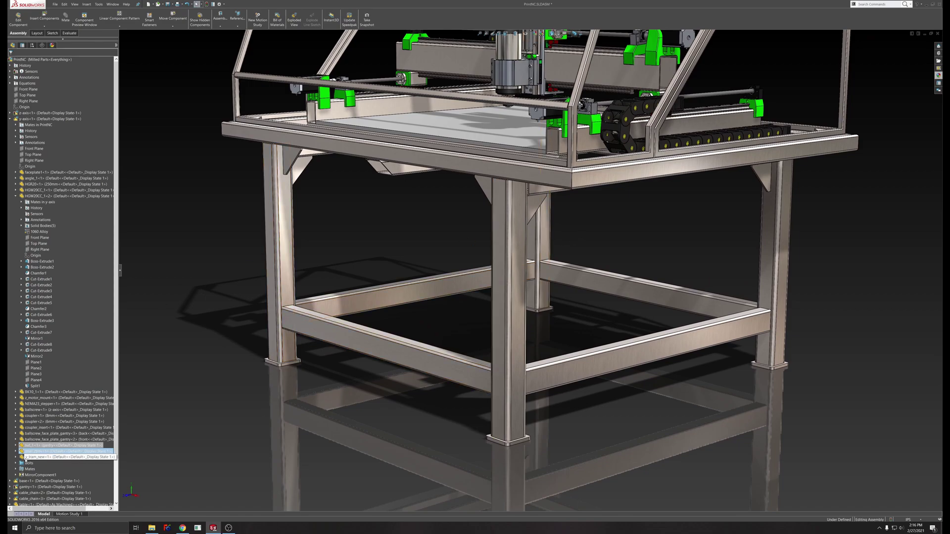
ctrl+click(64, 439)
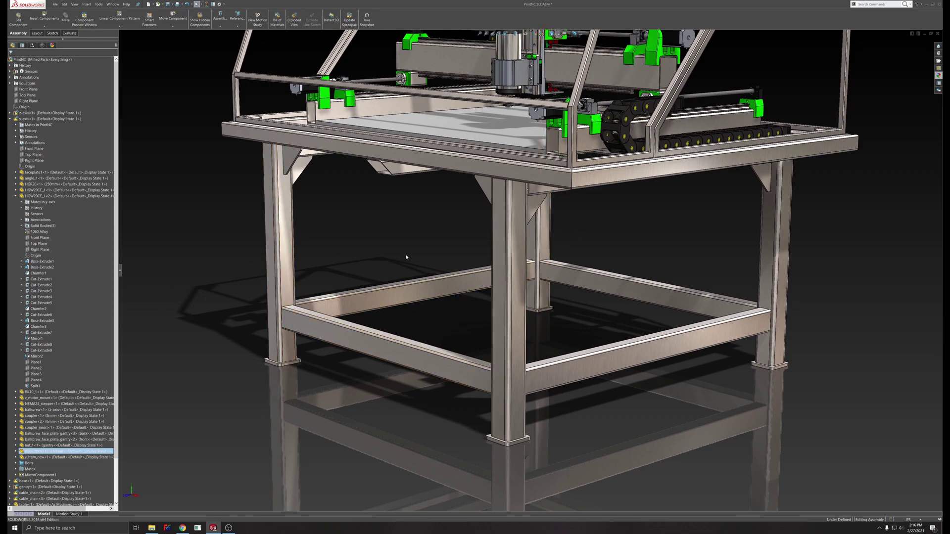
Highlight the triangular gusset at the table's rear leg and list the table component's weldment features
middle_drag(406, 256, 458, 269)
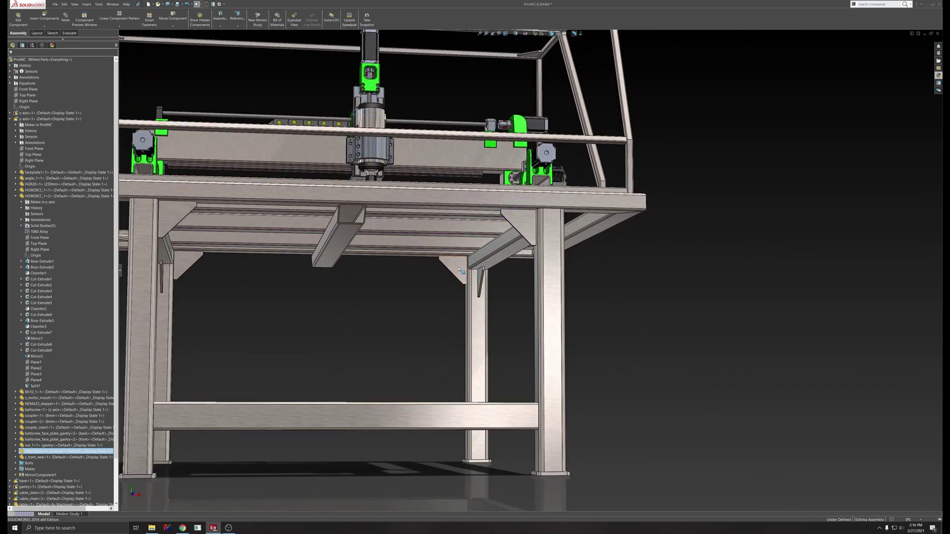
click(459, 269)
scroll(44, 469, down, 3)
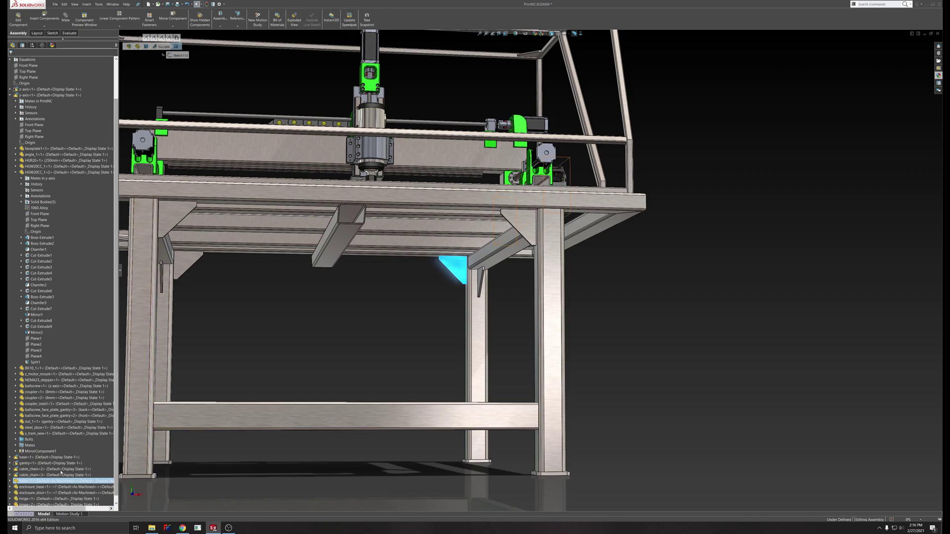
click(10, 457)
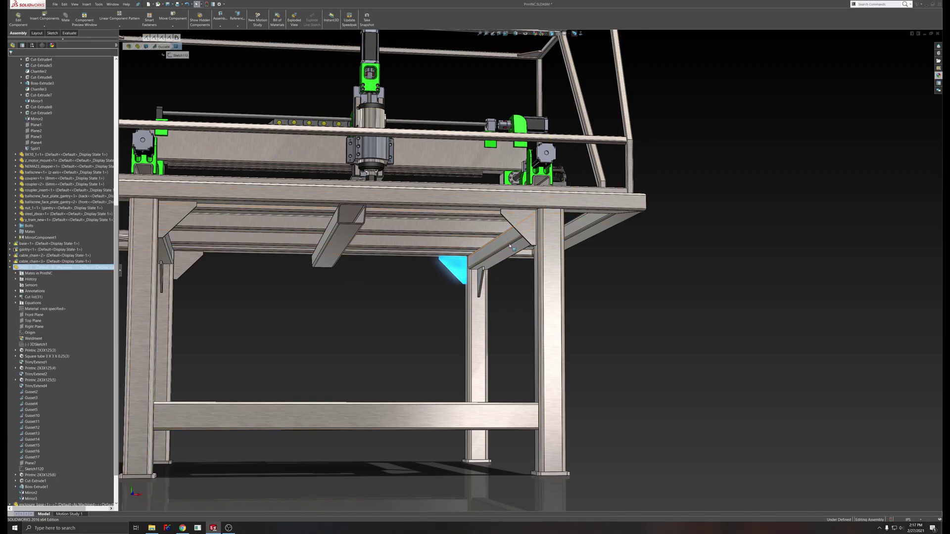
Highlight the gusset joining the front leg to the table's top frame and inspect it against the whole machine
click(525, 227)
ctrl+middle_drag(275, 289, 534, 273)
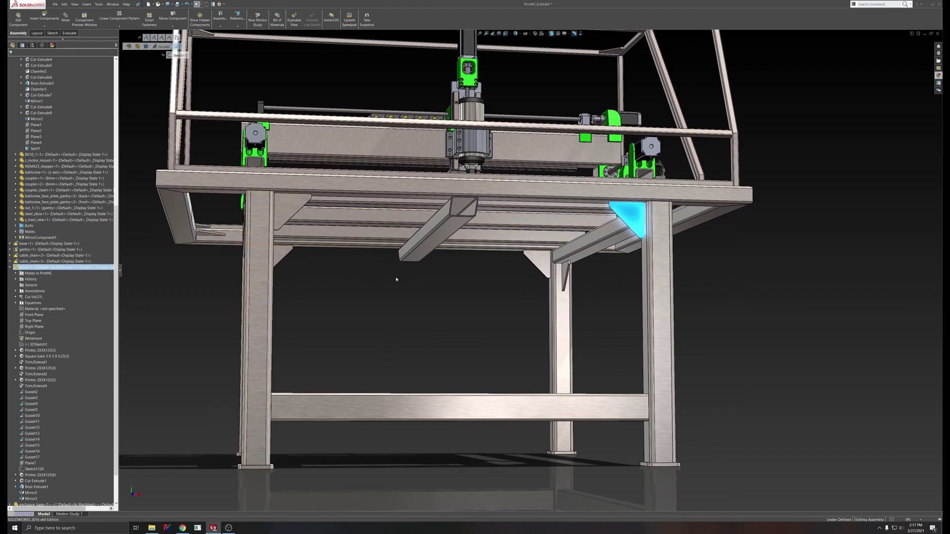
middle_drag(458, 276, 641, 321)
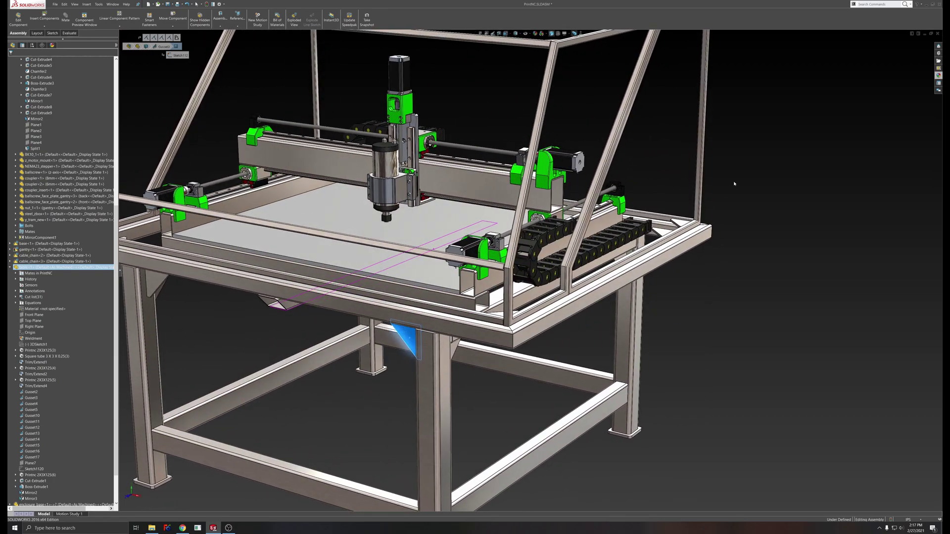
key(f)
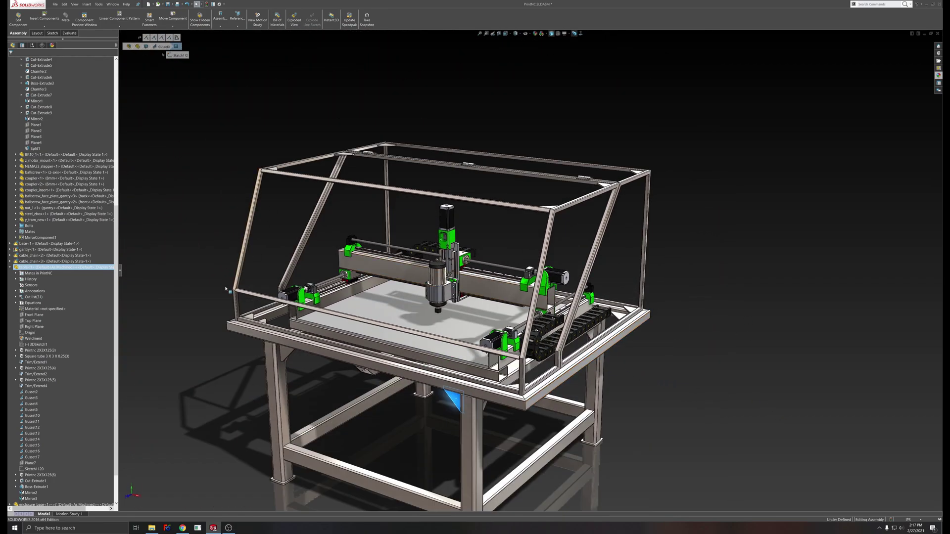
Collapse the table's feature list and highlight the enclosure base and enclosure door components together
middle_drag(588, 347, 643, 450)
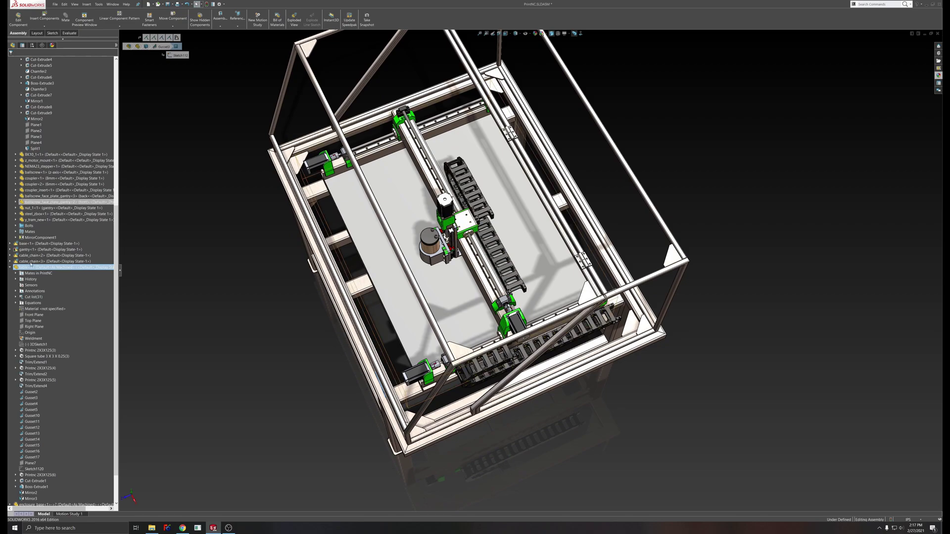
click(10, 267)
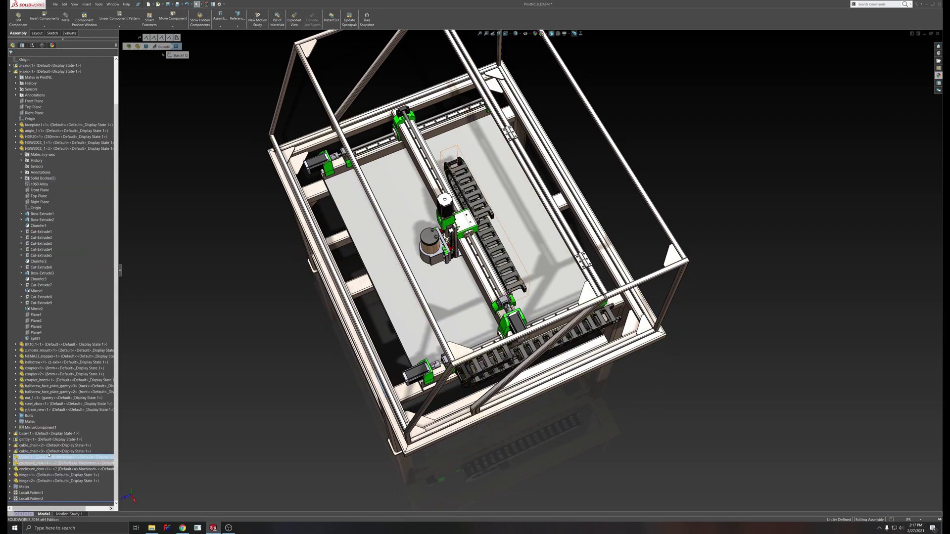
click(49, 469)
ctrl+click(48, 463)
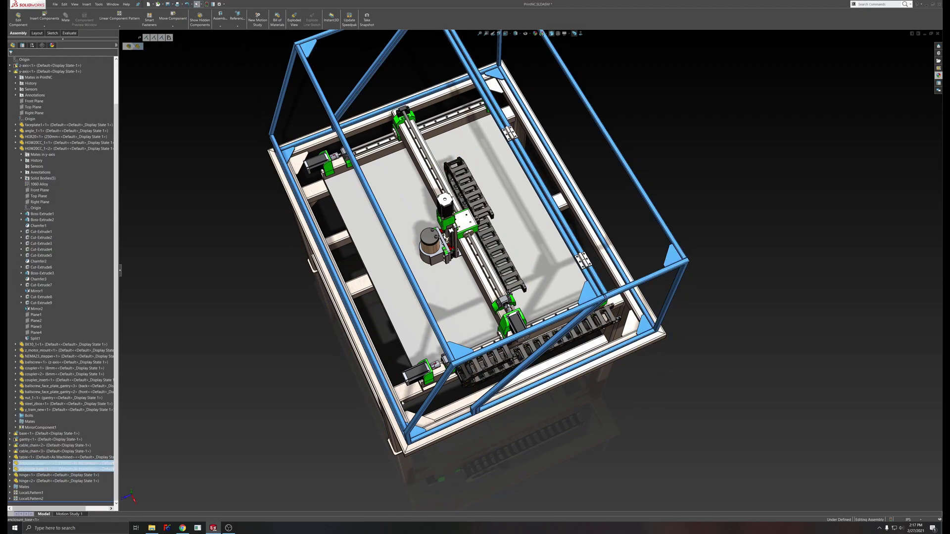
Examine how the highlighted enclosure frames sit along the table's outer edges and corners, and clear the selection
middle_drag(658, 420, 598, 208)
scroll(576, 368, down, 3)
middle_drag(684, 257, 610, 246)
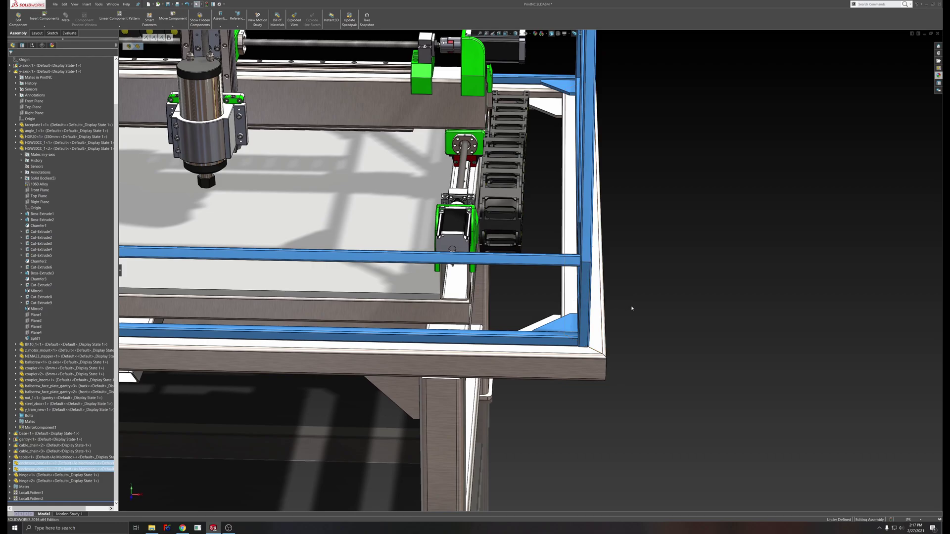
middle_drag(636, 249, 524, 368)
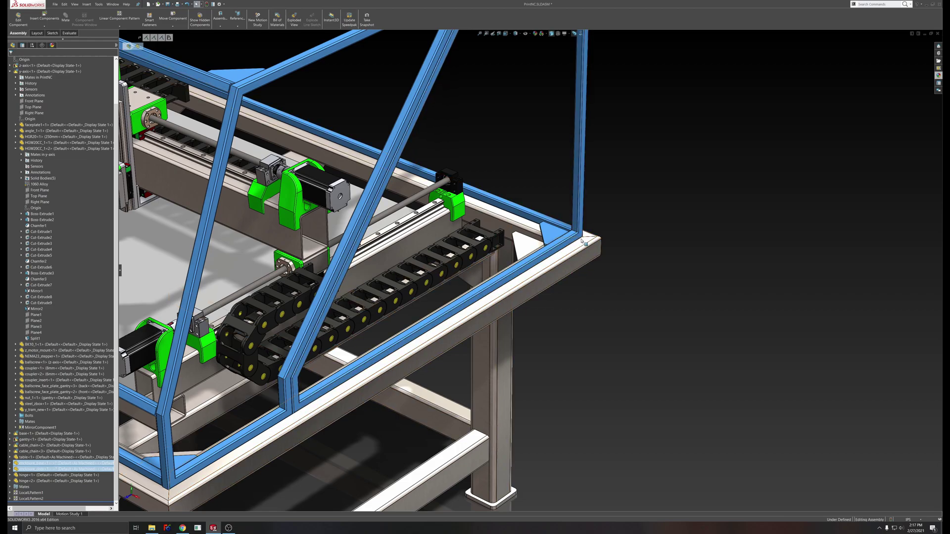
middle_drag(693, 208, 548, 170)
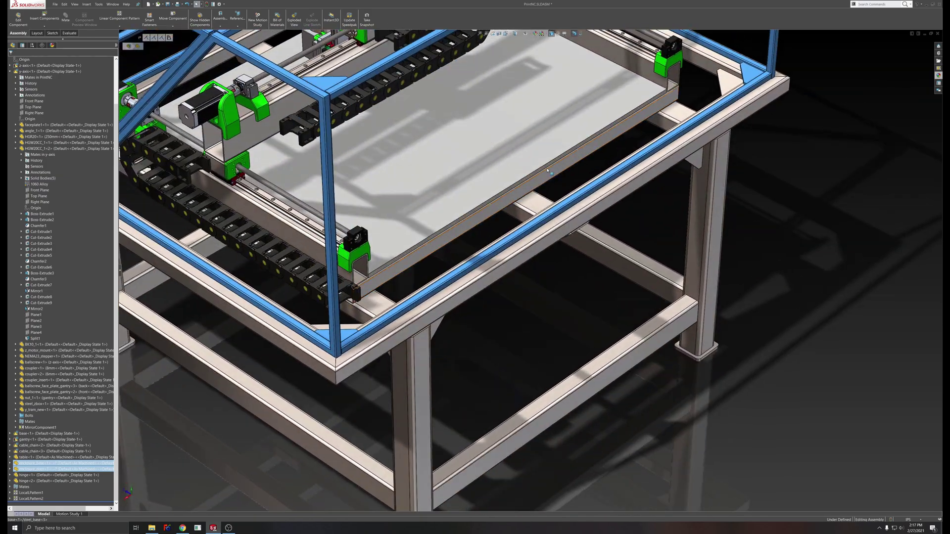
key(f)
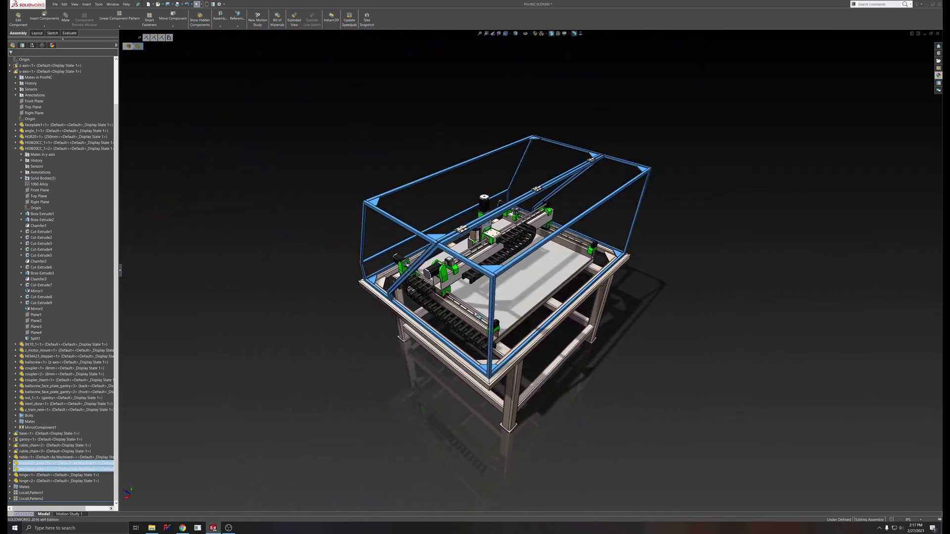
middle_drag(499, 291, 639, 295)
click(639, 295)
Slide the spindle carriage along the gantry toward the side with the long cable chain
scroll(408, 264, down, 2)
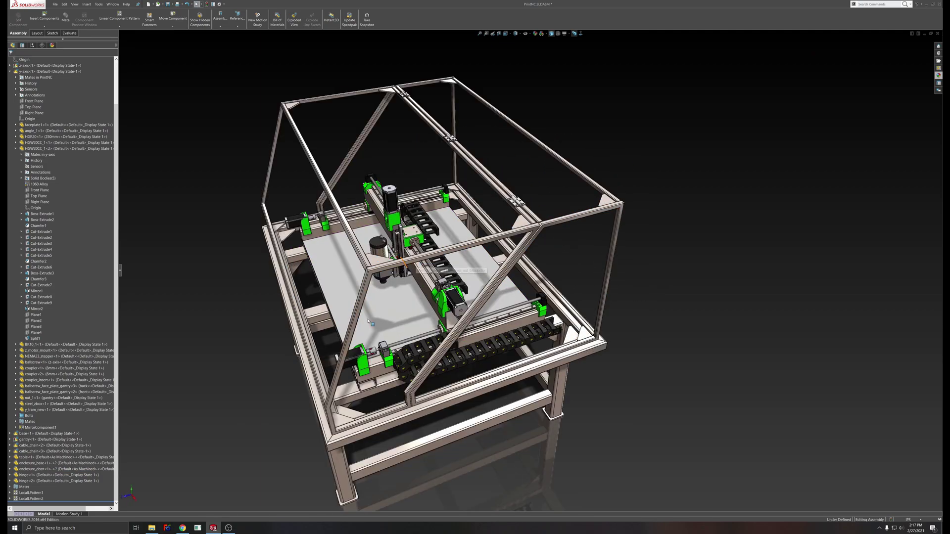
click(416, 235)
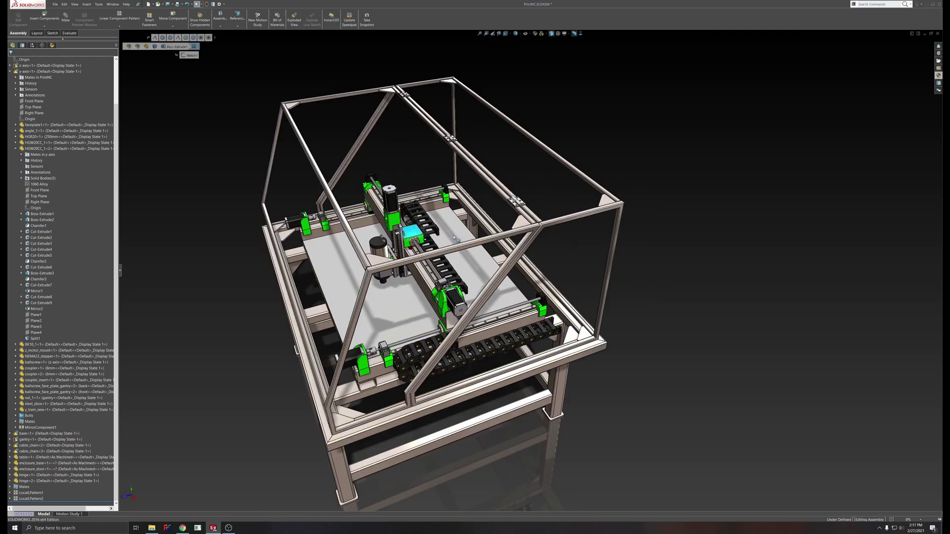
drag(456, 240, 430, 353)
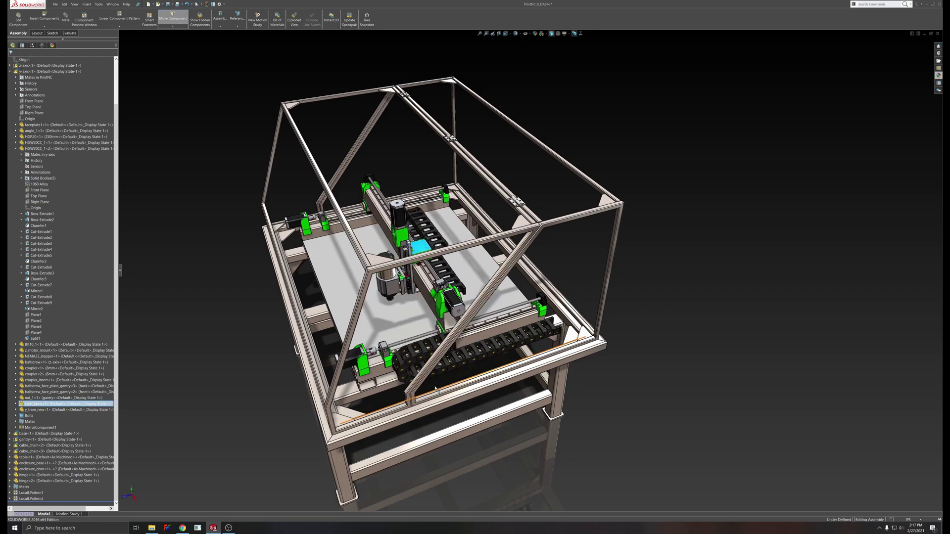
middle_drag(428, 352, 462, 238)
scroll(463, 239, down, 1)
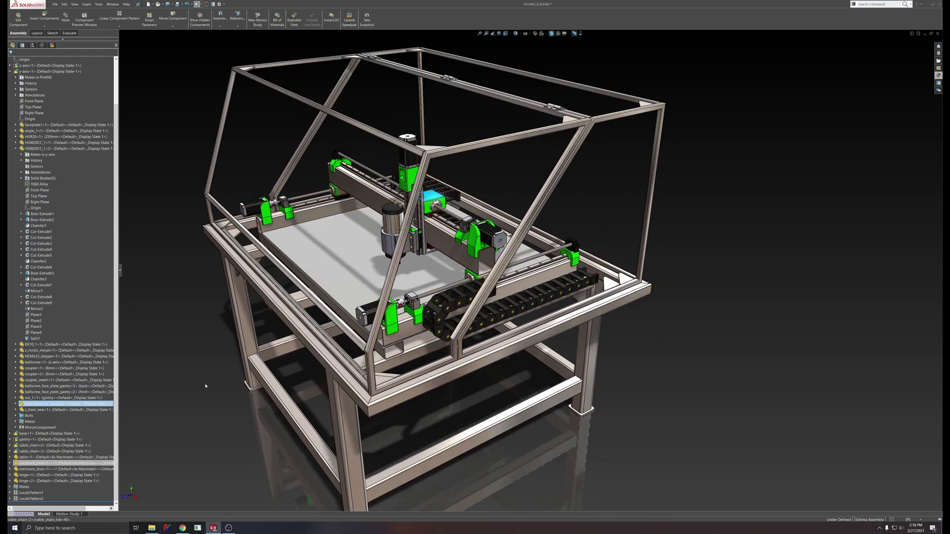
Collapse the component tree, highlight each cable chain, and open the one beside the side rail in its own window
click(461, 294)
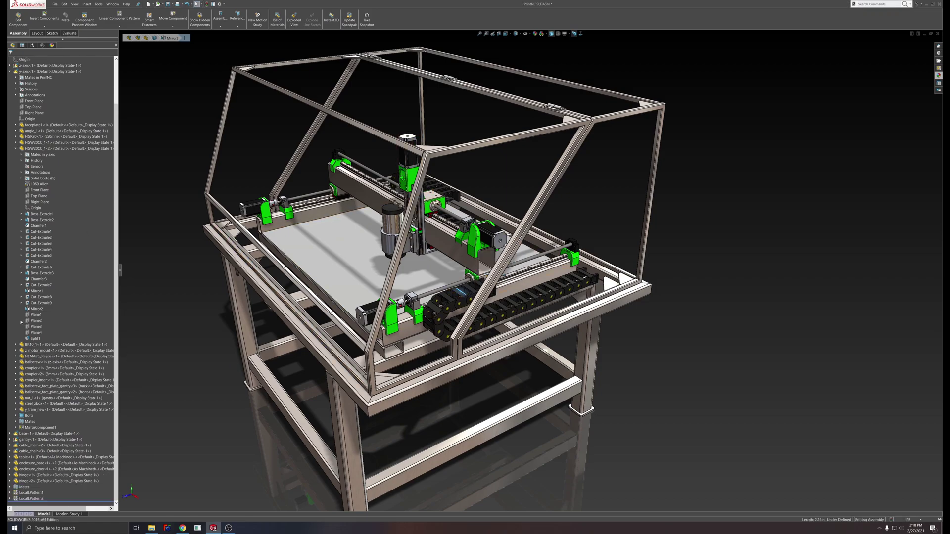
key(shift+c)
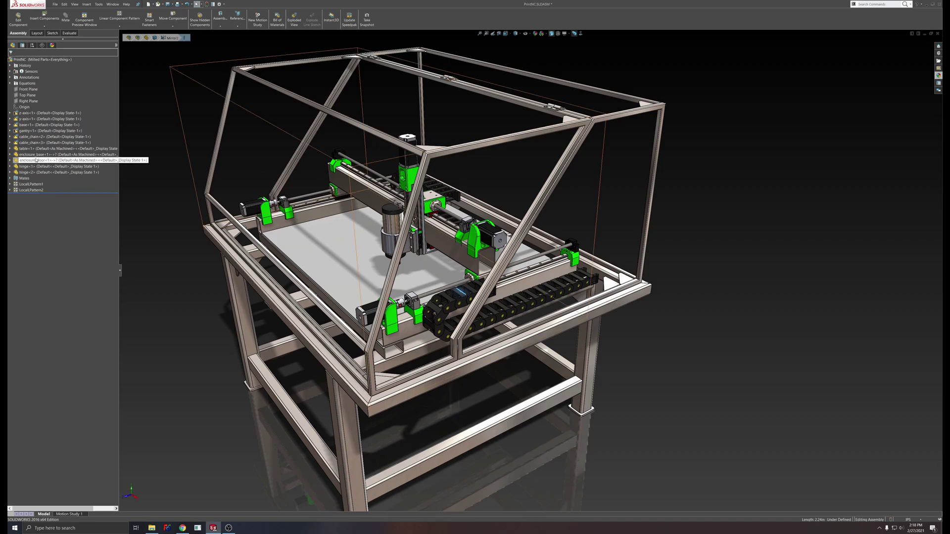
click(42, 142)
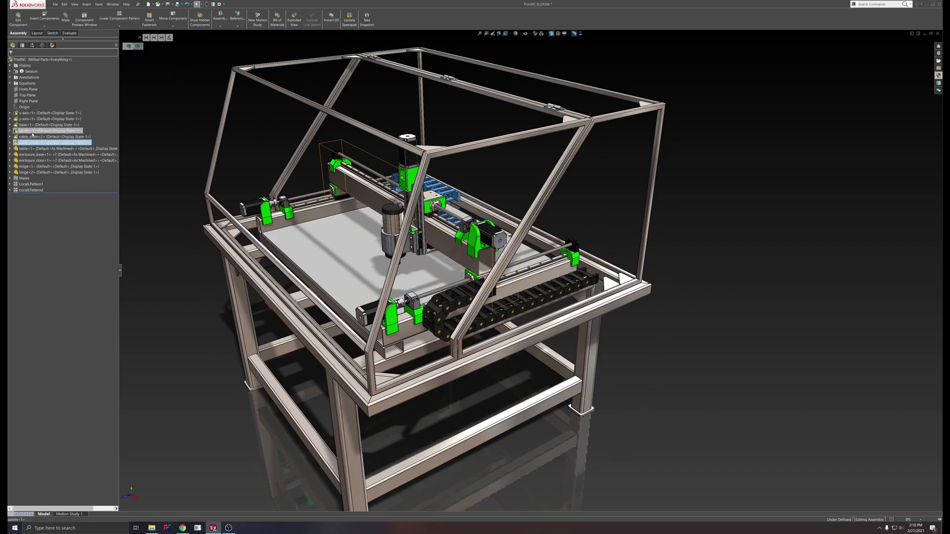
click(35, 137)
click(35, 123)
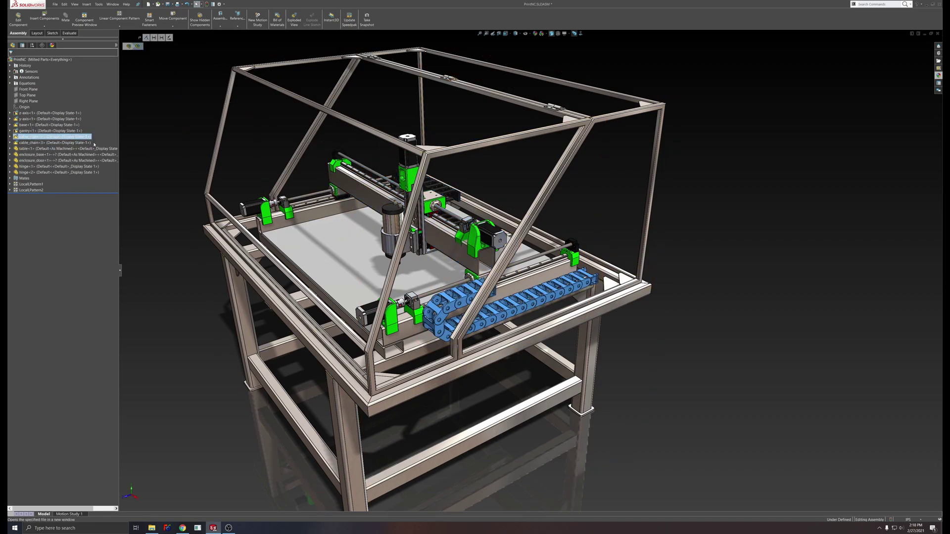
Collapse the end link's feature list and highlight the first patterned link in the chain's lower run
mouse_move(437, 269)
middle_down()
mouse_move(422, 218)
mouse_move(411, 247)
middle_up()
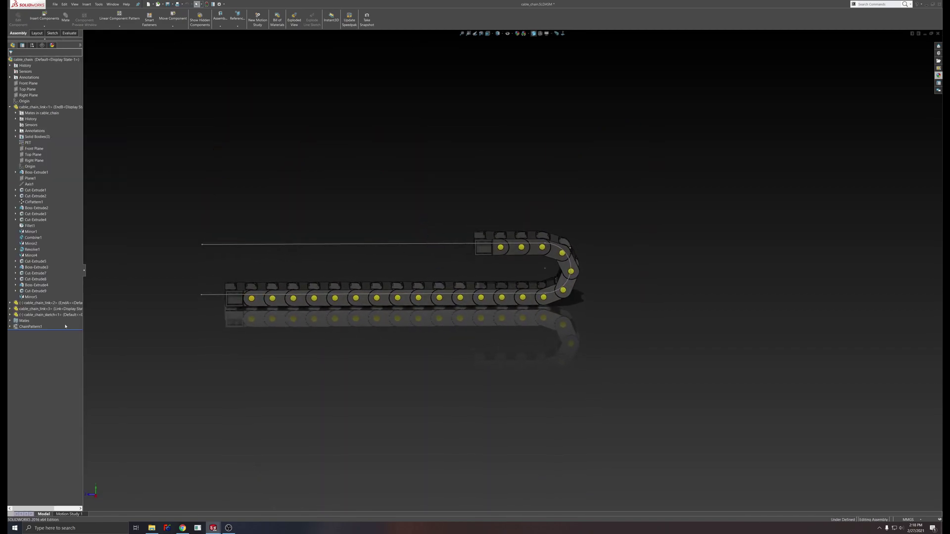
click(10, 108)
scroll(402, 289, down, 3)
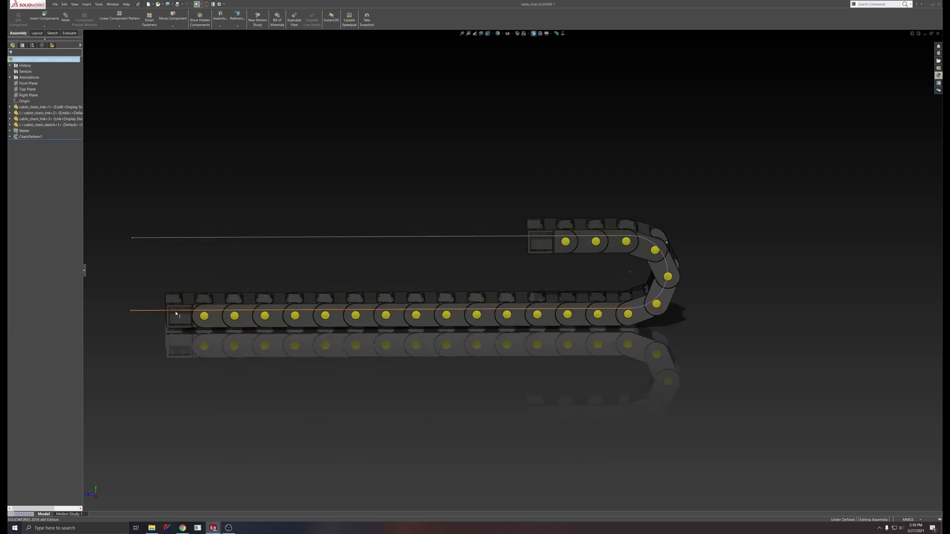
click(215, 320)
click(174, 282)
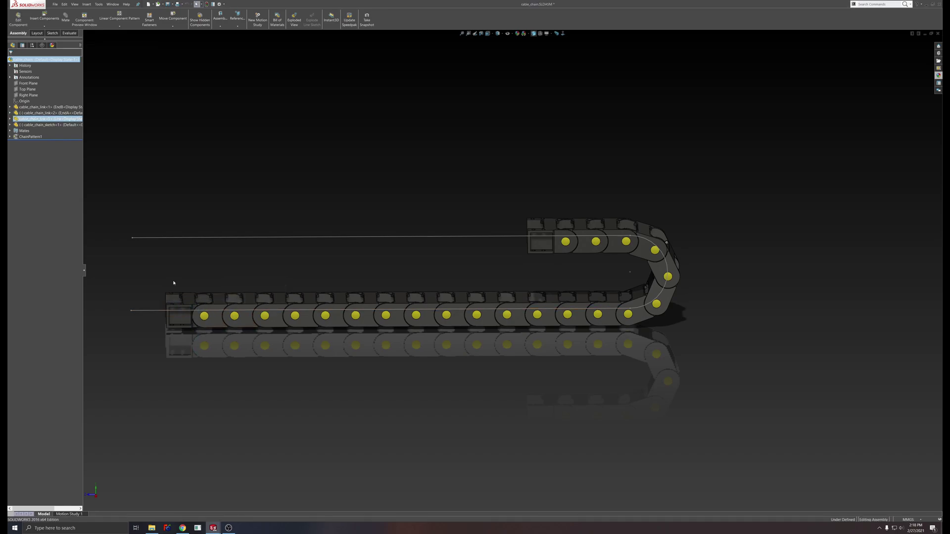
click(183, 300)
key(Escape)
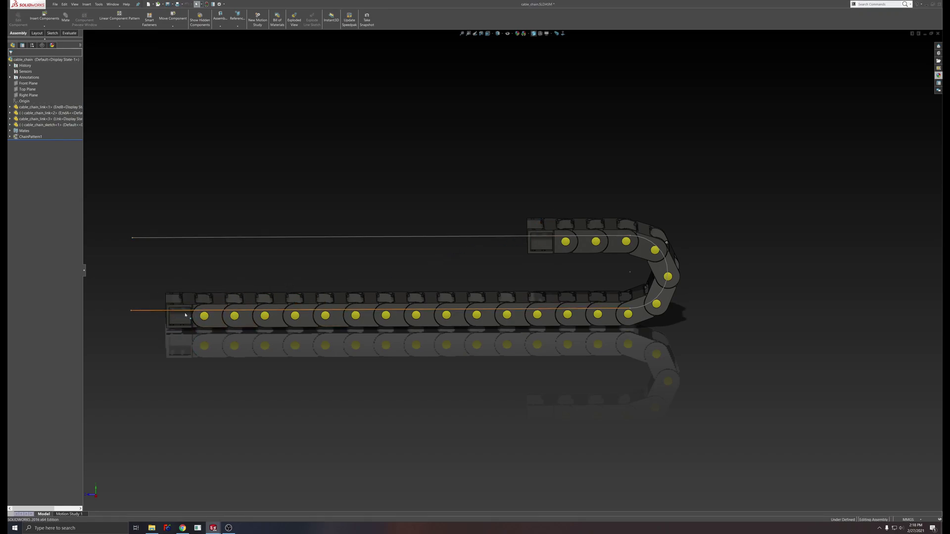
Open the chain pattern's definition to review its pitch method, path and link settings, and close it
click(30, 137)
click(62, 153)
right_click(32, 137)
click(37, 125)
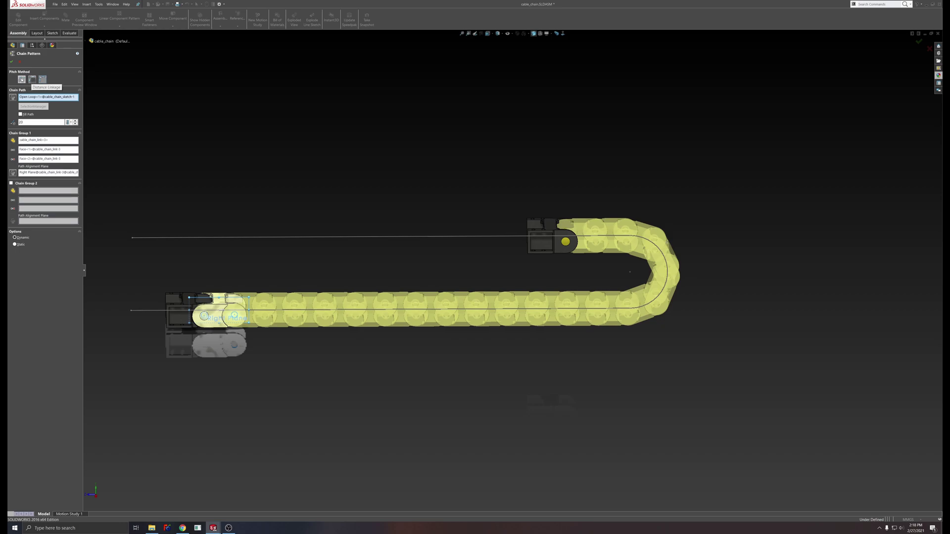
click(20, 61)
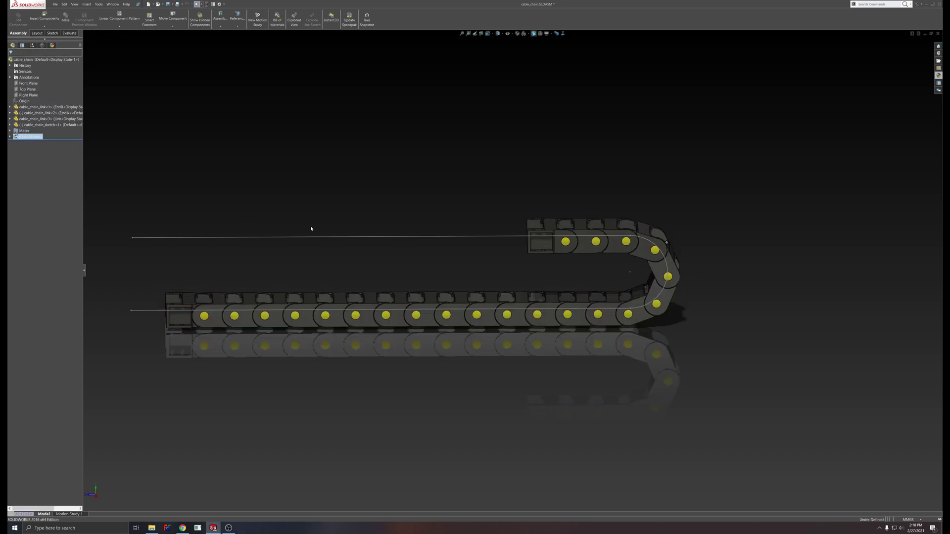
Highlight the chain's path sketch and slide its bend toward the fixed end of the chain
click(313, 238)
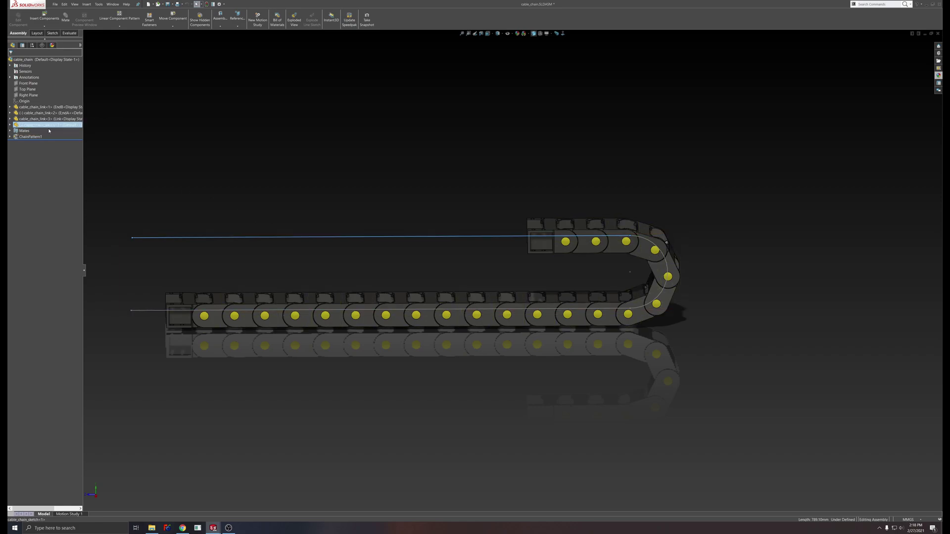
click(404, 260)
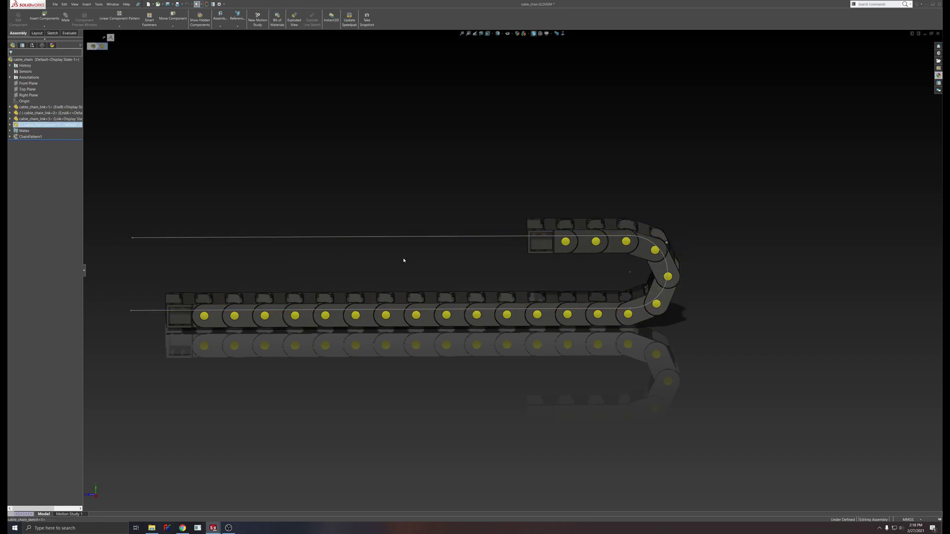
drag(629, 274, 556, 272)
key(Escape)
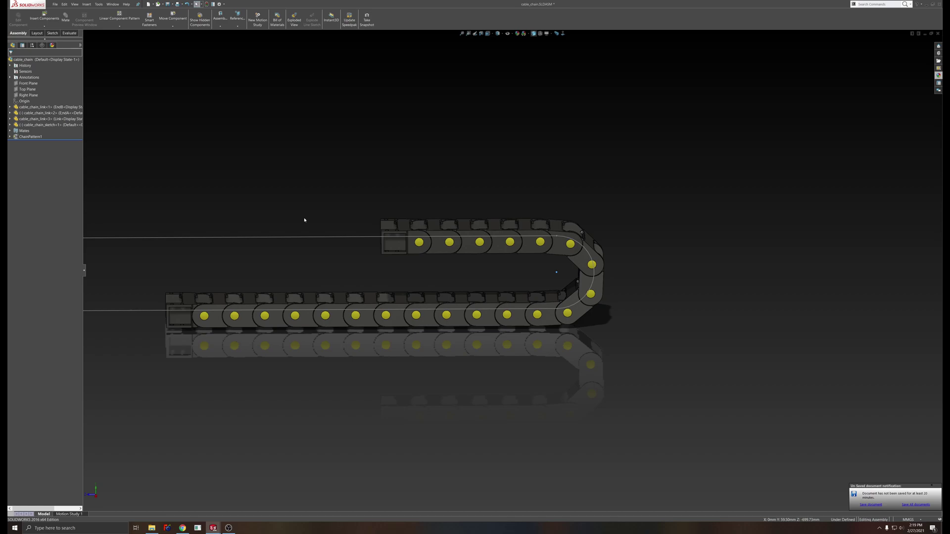
Highlight the end link of the chain's lower run and list its mates in the cable chain assembly
middle_drag(419, 272, 410, 233)
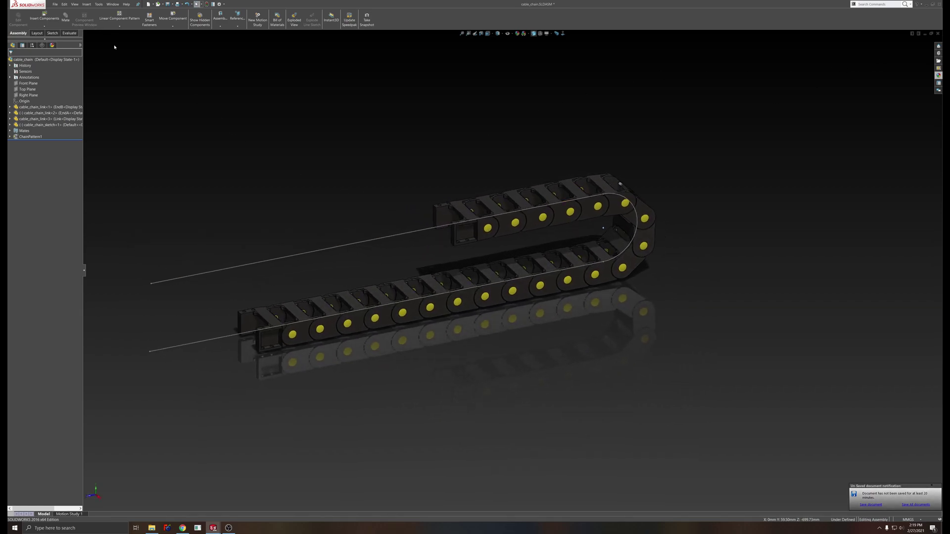
ctrl+middle_drag(349, 218, 367, 206)
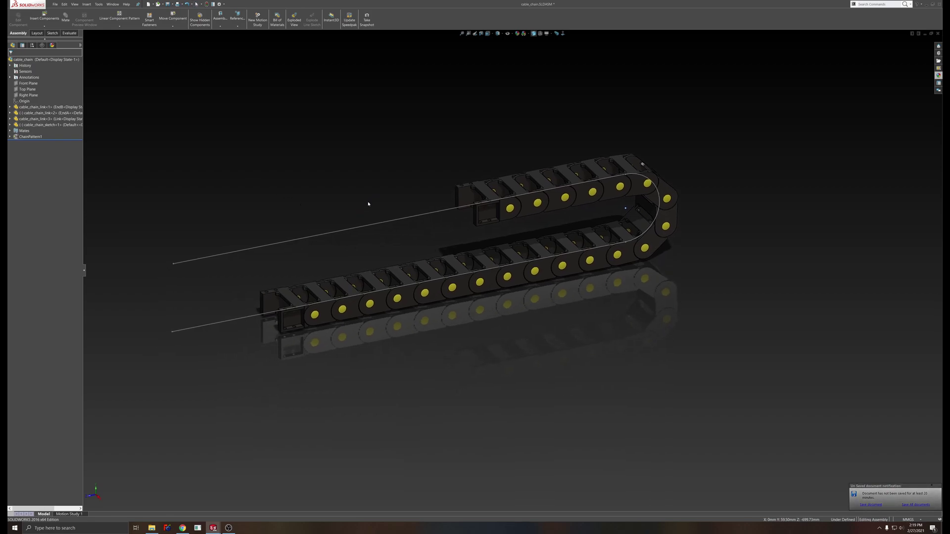
click(294, 318)
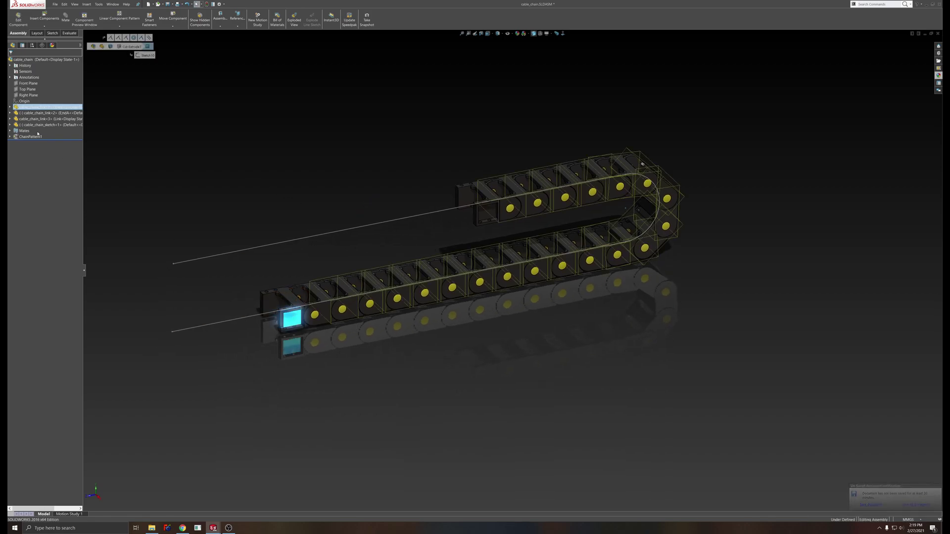
click(10, 107)
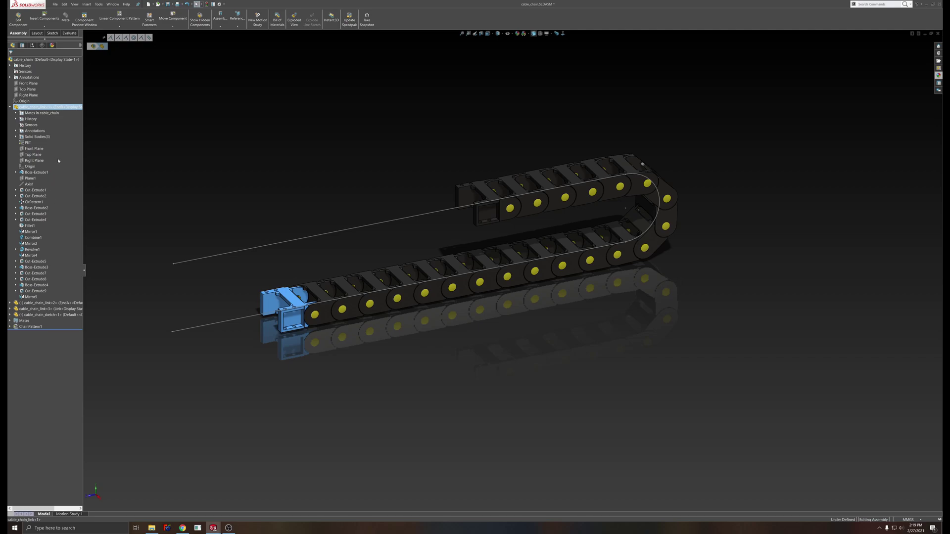
click(15, 112)
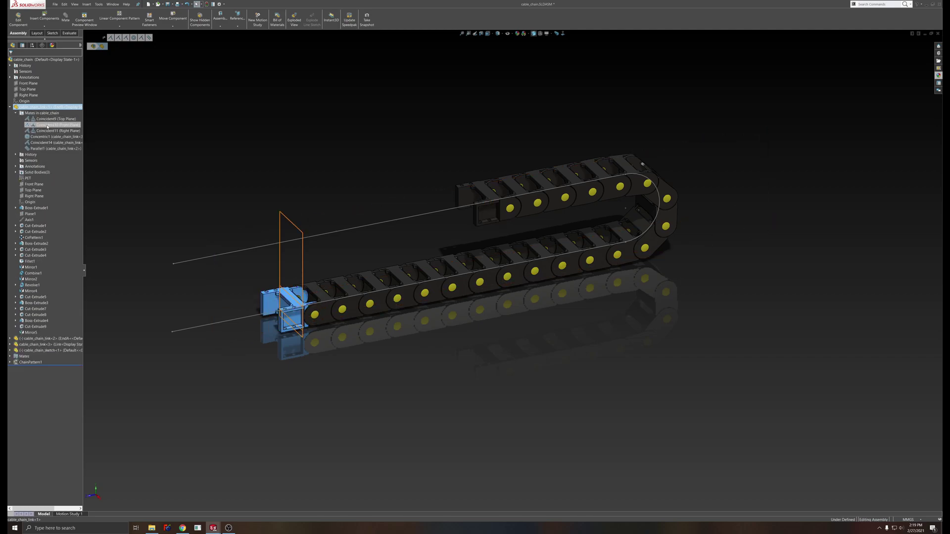
Slide the cable chain's upper run and bend toward the fixed end link, and close the chain assembly to return to the PrintNC assembly
click(344, 226)
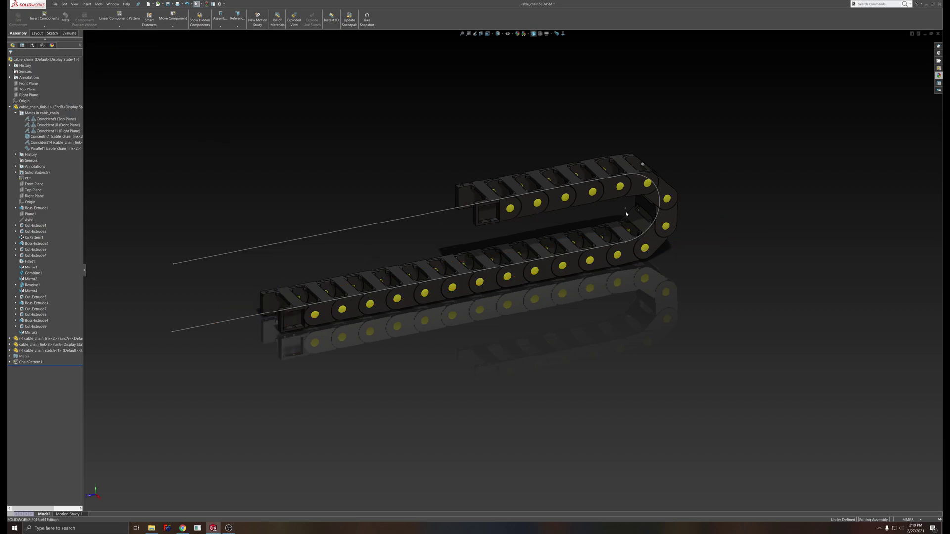
drag(626, 210, 501, 221)
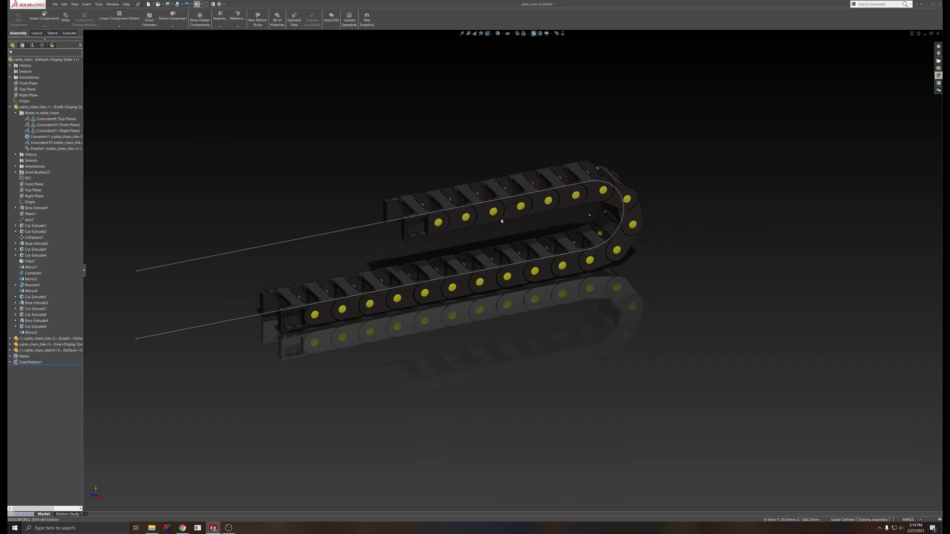
click(936, 35)
click(462, 271)
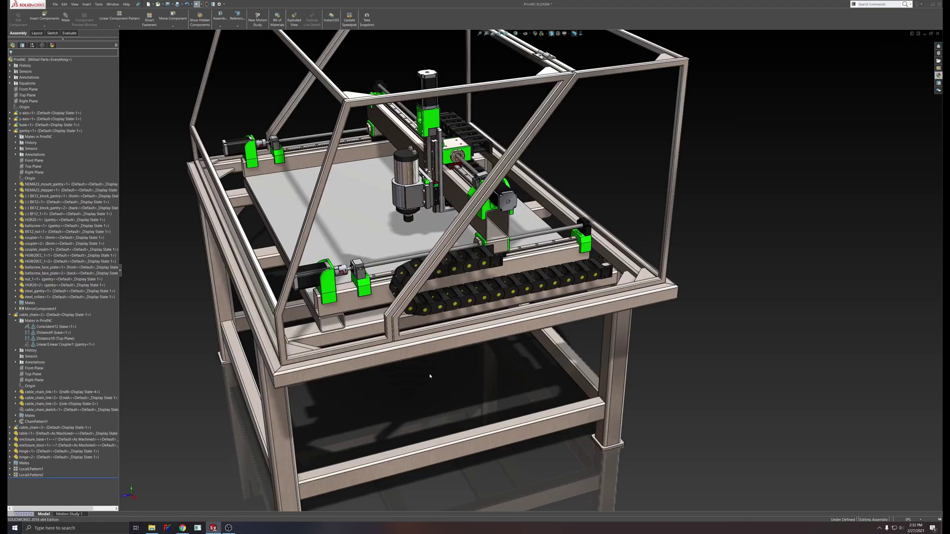
Slide the steel gantry beam back and forth along the table rails to demonstrate the attached cable chain's motion
click(491, 233)
drag(452, 233, 463, 251)
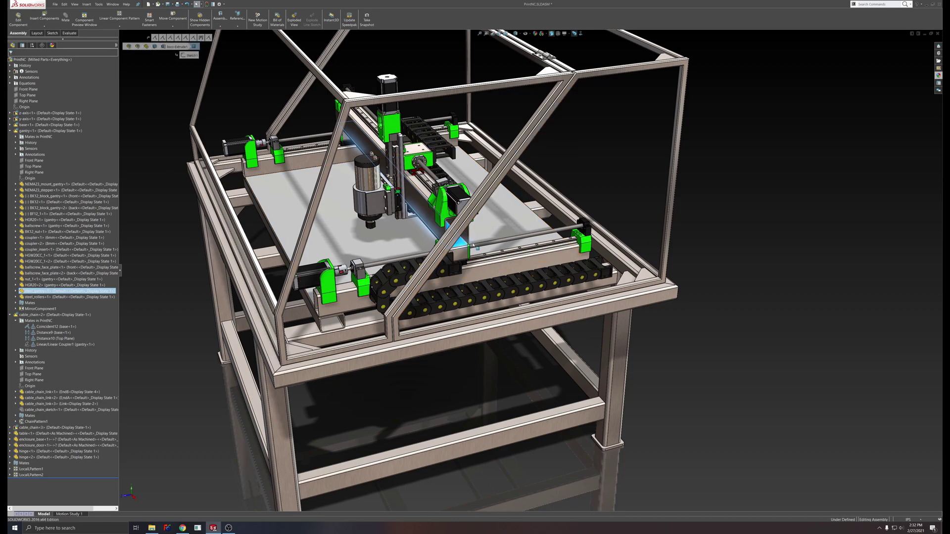
drag(460, 245, 521, 236)
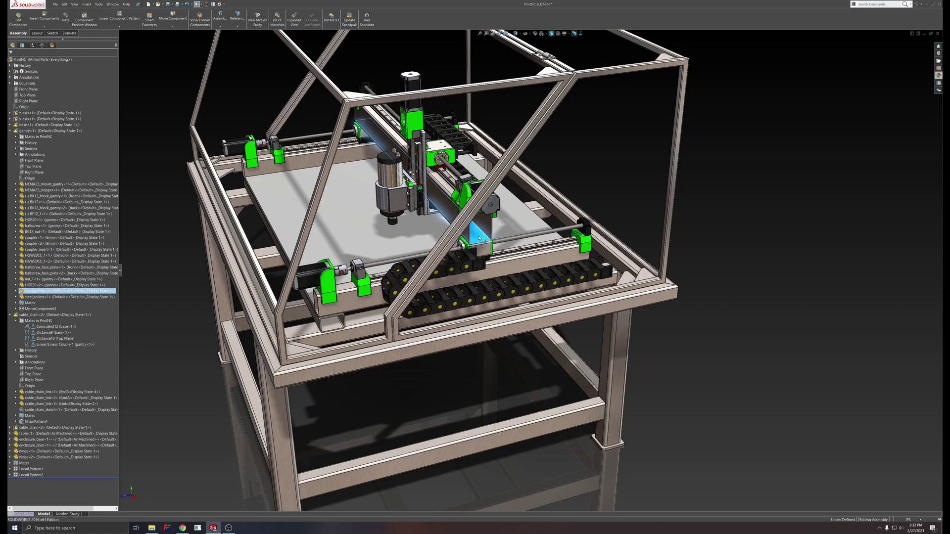
mouse_move(479, 239)
mouse_down()
mouse_move(460, 250)
mouse_move(533, 234)
mouse_move(469, 240)
mouse_move(509, 232)
mouse_move(482, 233)
mouse_move(489, 229)
mouse_up()
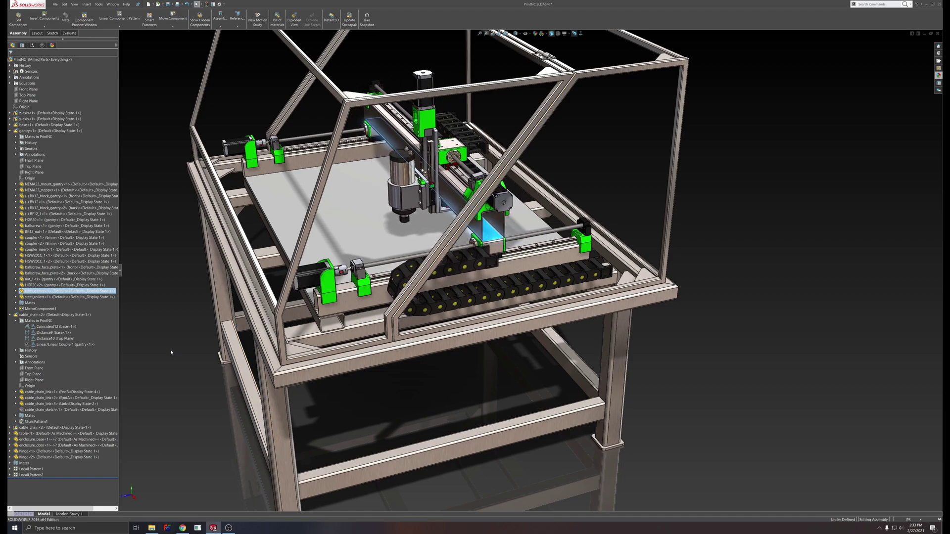
Review the definition of the cable chain's linear/linear coupler mate to the gantry, and slide the gantry along its rails
click(74, 344)
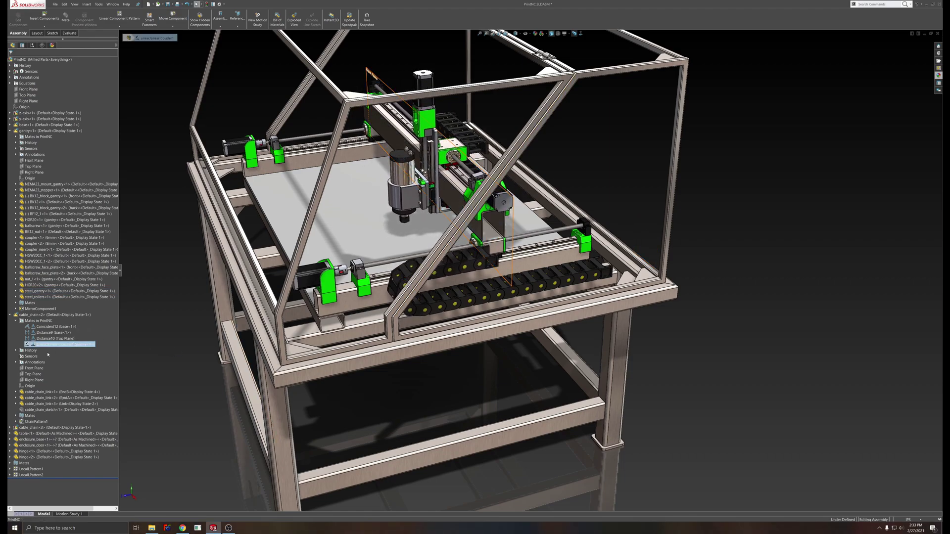
right_click(65, 346)
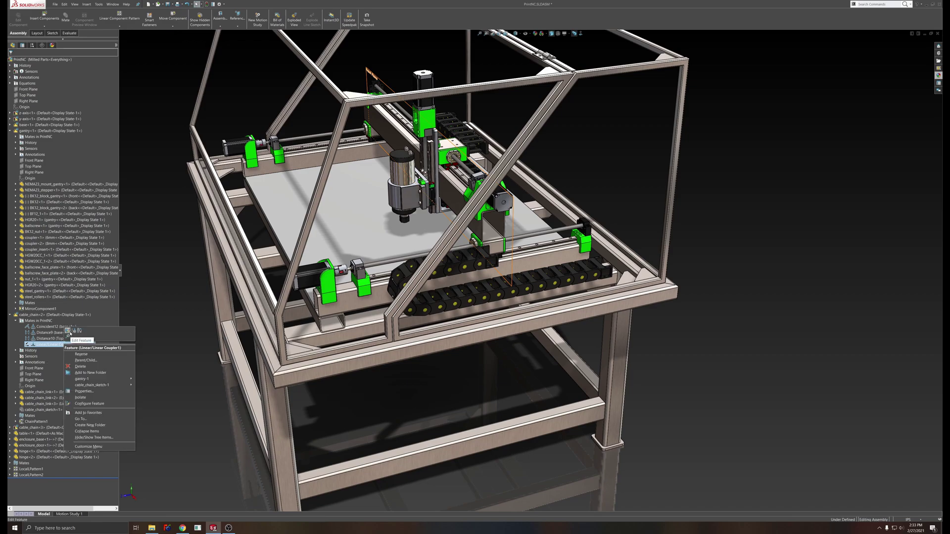
click(67, 330)
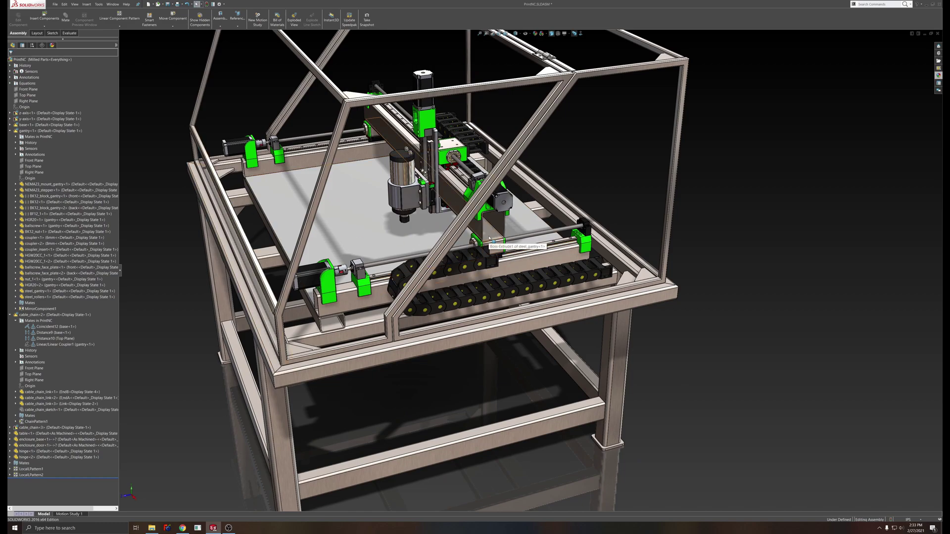
mouse_move(486, 233)
mouse_down()
mouse_move(503, 228)
mouse_move(430, 231)
mouse_move(504, 230)
mouse_move(490, 232)
mouse_up()
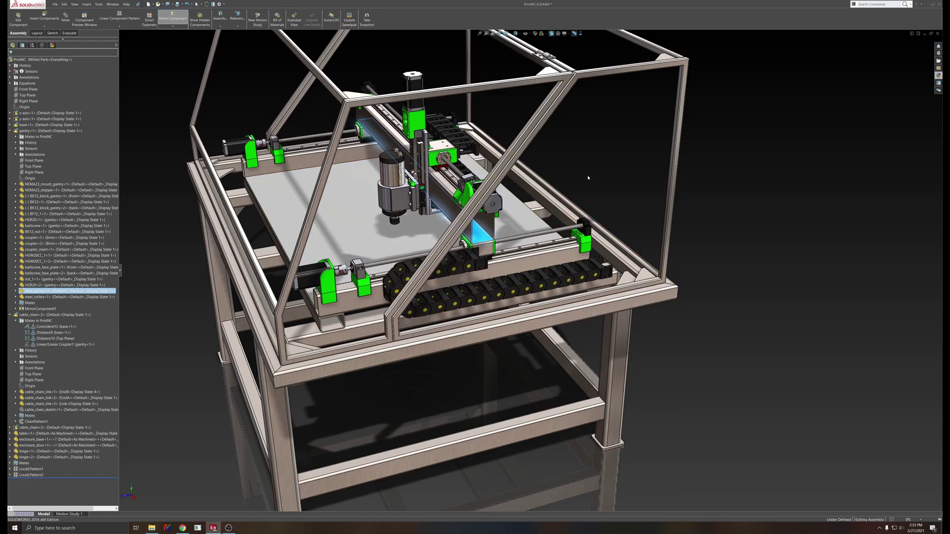
Examine the whole machine with its table, enclosure frame and gantry from the front corner and slightly above
middle_drag(587, 178, 595, 182)
scroll(595, 182, up, 6)
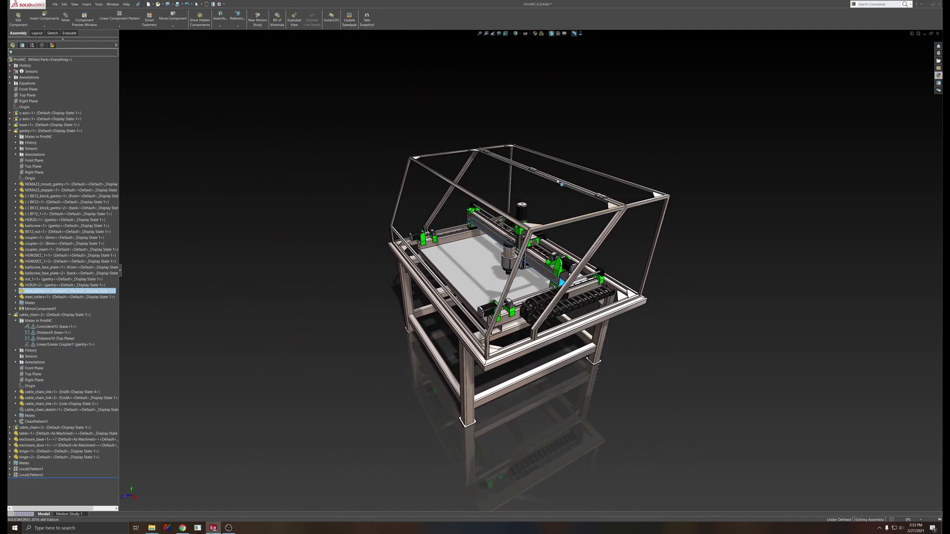
click(552, 211)
mouse_move(553, 217)
middle_down()
mouse_move(531, 202)
mouse_move(535, 214)
middle_up()
scroll(478, 240, down, 3)
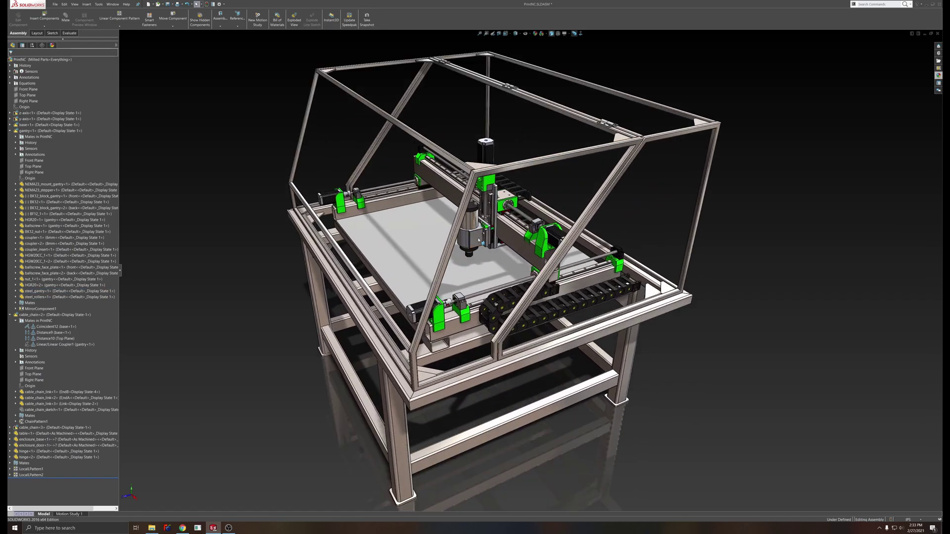
mouse_move(487, 241)
middle_down()
mouse_move(547, 205)
mouse_move(487, 202)
mouse_move(470, 237)
middle_up()
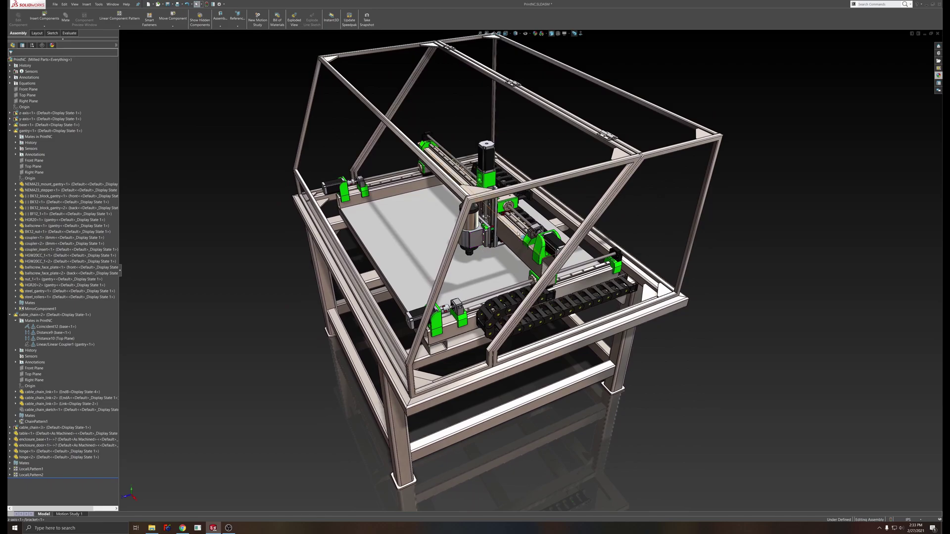
middle_drag(509, 197, 505, 205)
middle_drag(465, 247, 458, 320)
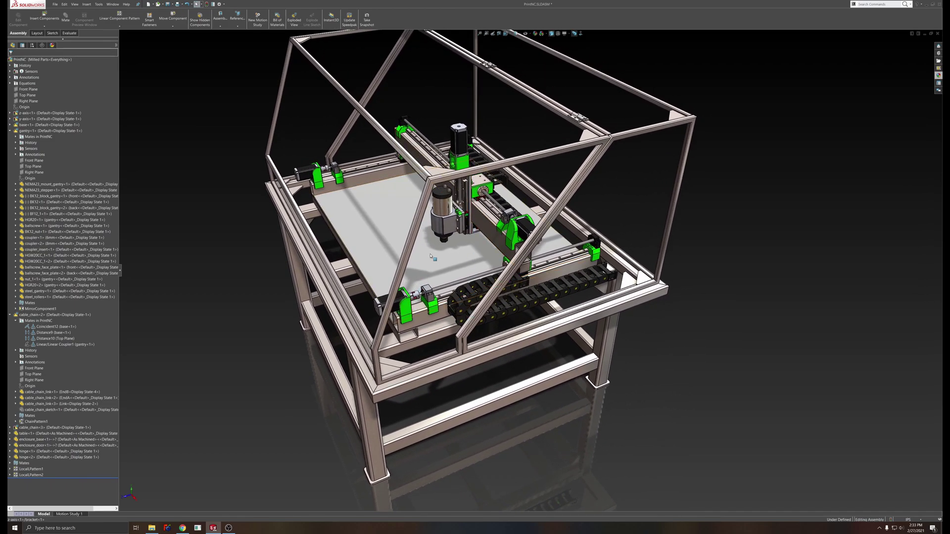
Examine the machine's bed from above, its cable chain end, and the spindle and gantry up close
middle_drag(430, 256, 494, 240)
ctrl+middle_drag(413, 242, 407, 290)
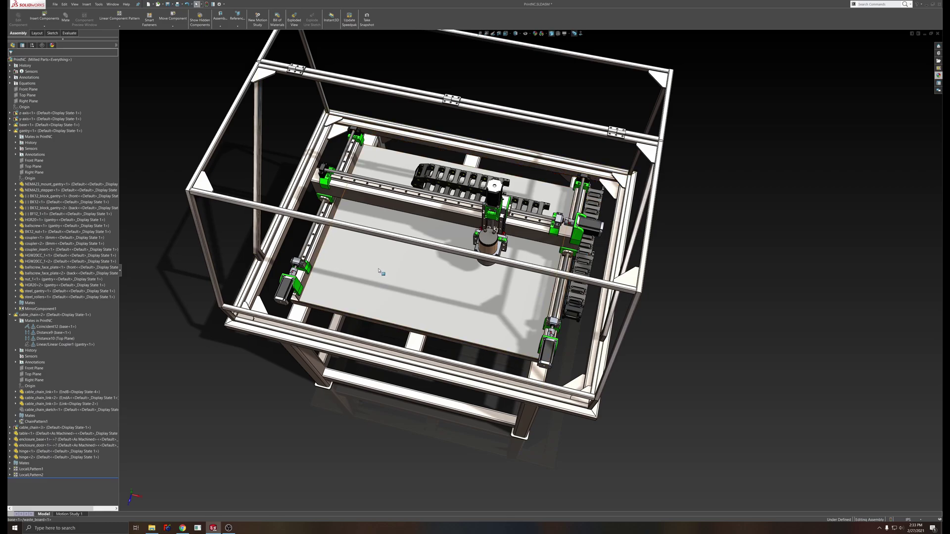
middle_drag(419, 291, 388, 249)
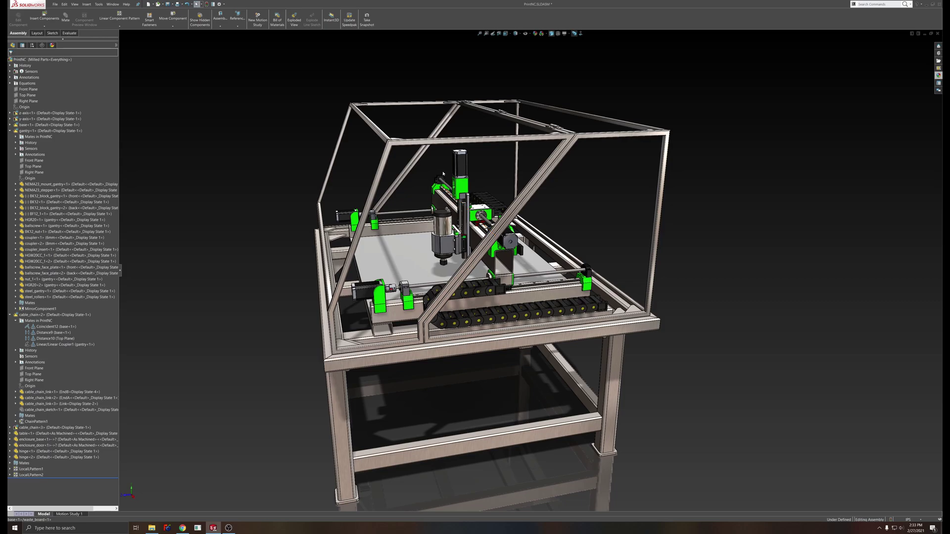
middle_drag(433, 185, 484, 196)
middle_drag(568, 189, 535, 205)
scroll(557, 181, down, 5)
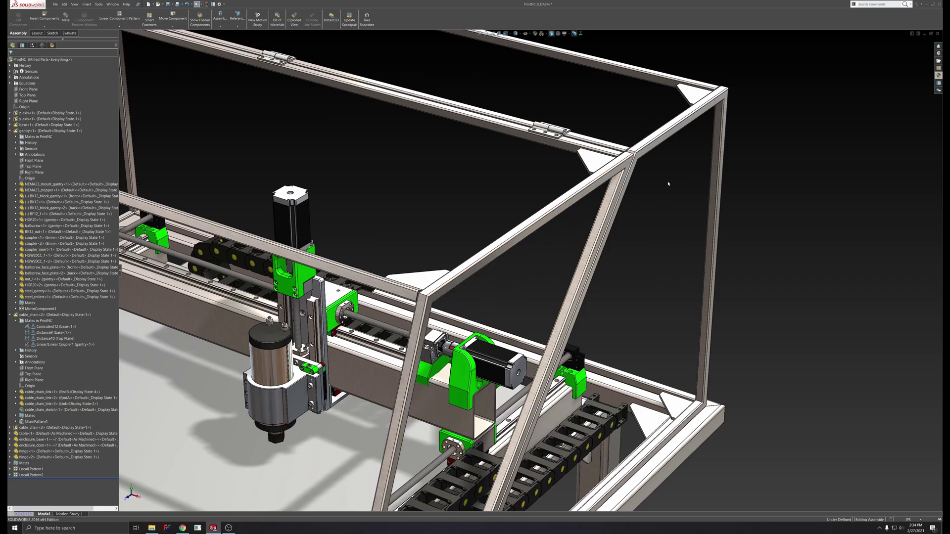
key(f)
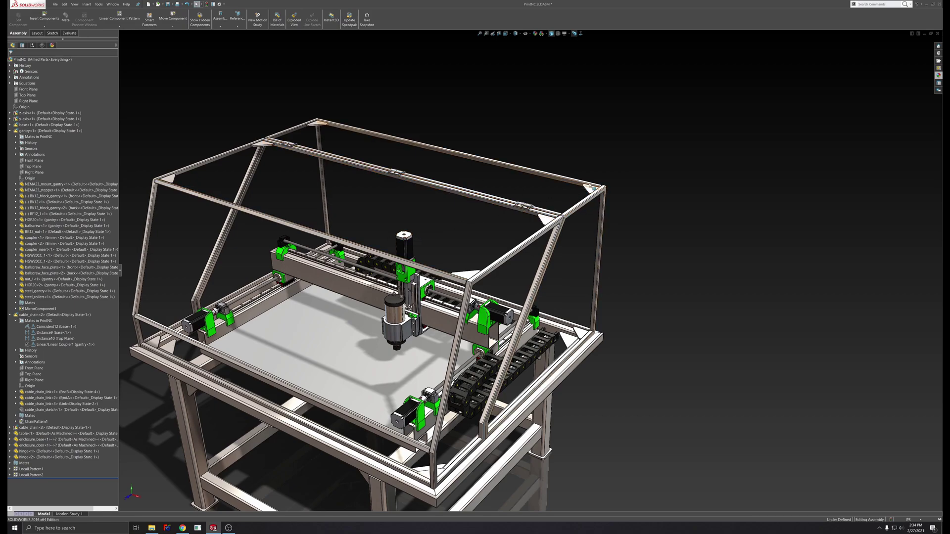
Highlight the enclosure base's two rear top corner gussets and examine the hinged enclosure frame from above and the side
click(590, 187)
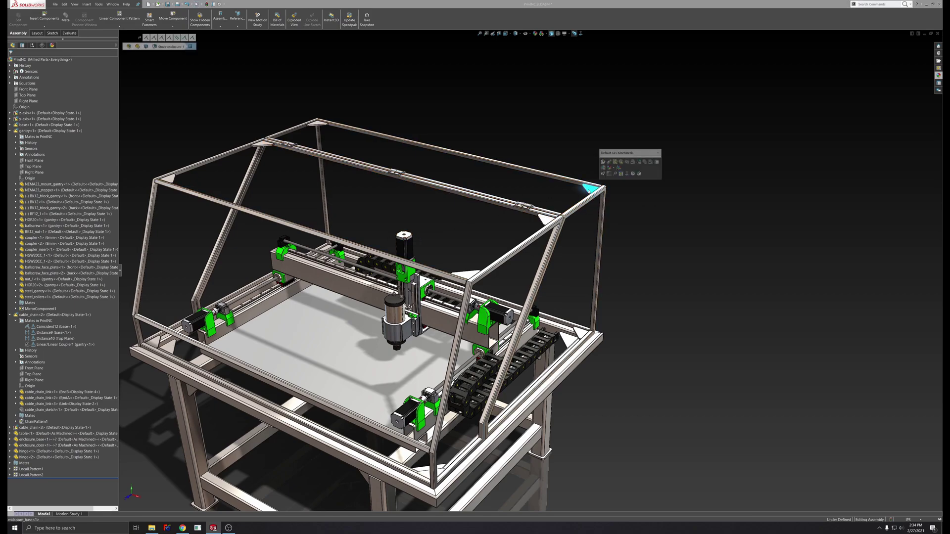
click(369, 155)
click(316, 123)
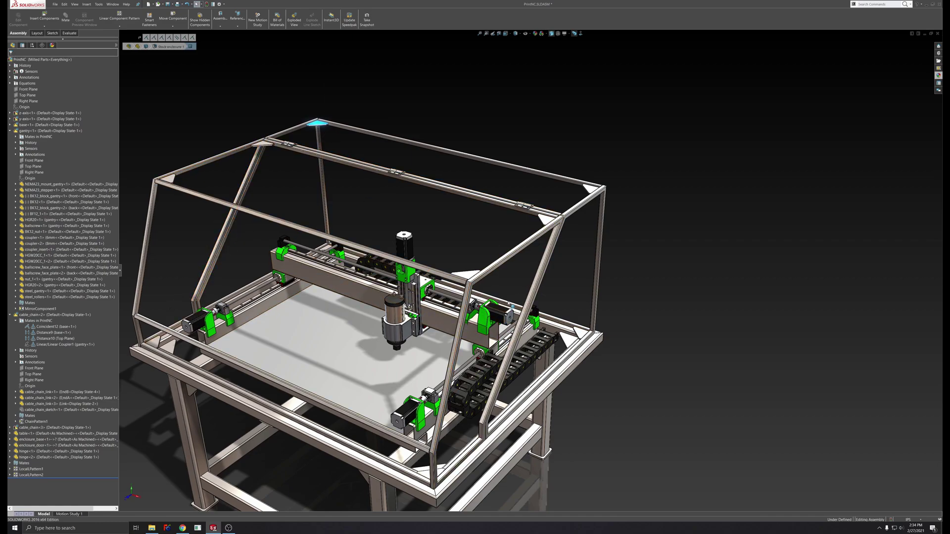
click(544, 260)
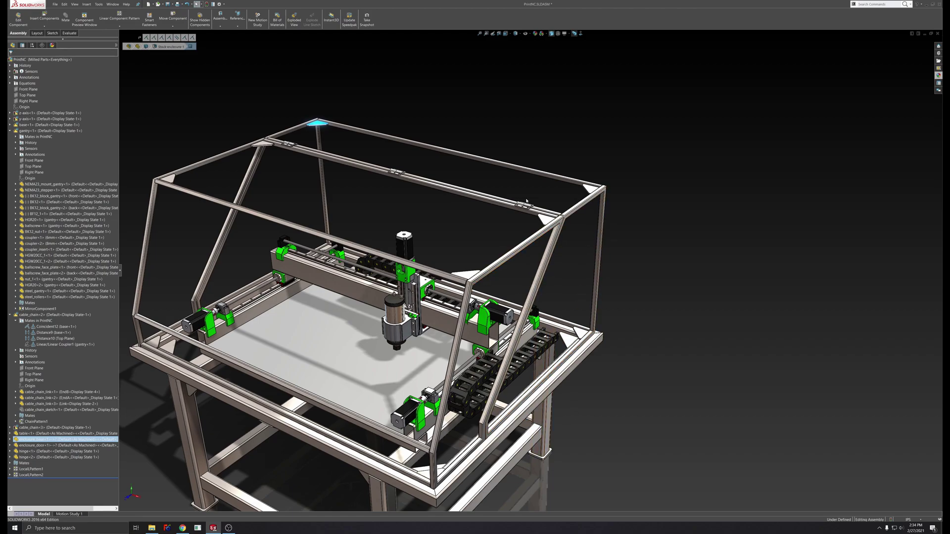
middle_drag(524, 199, 525, 258)
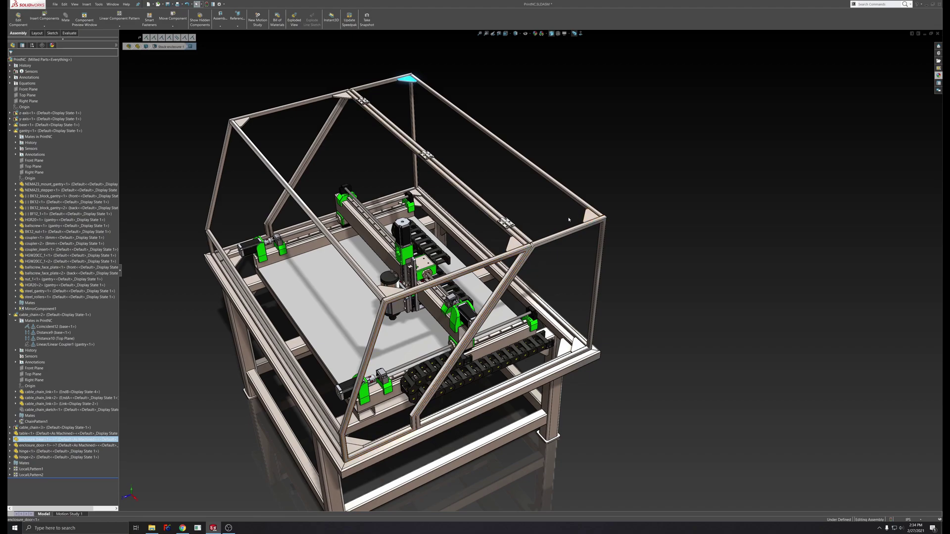
middle_drag(551, 298, 524, 280)
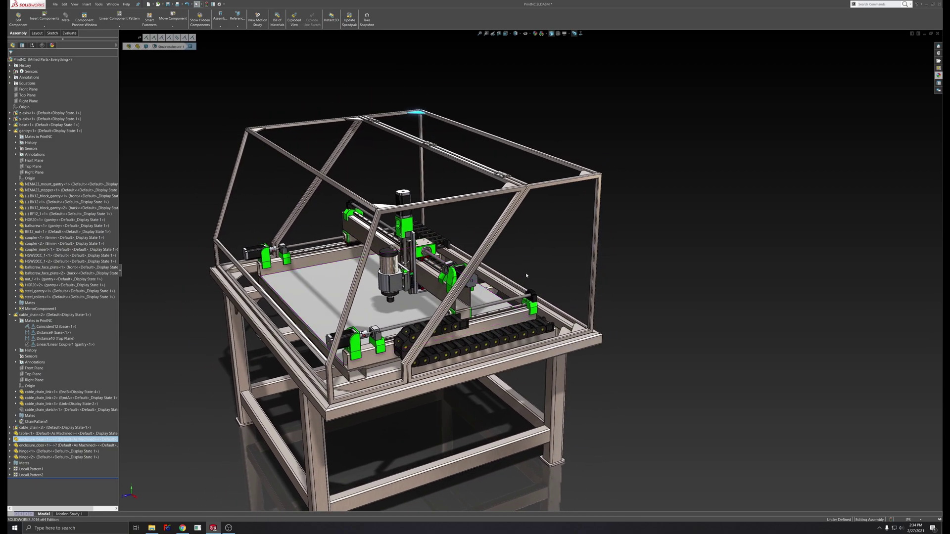